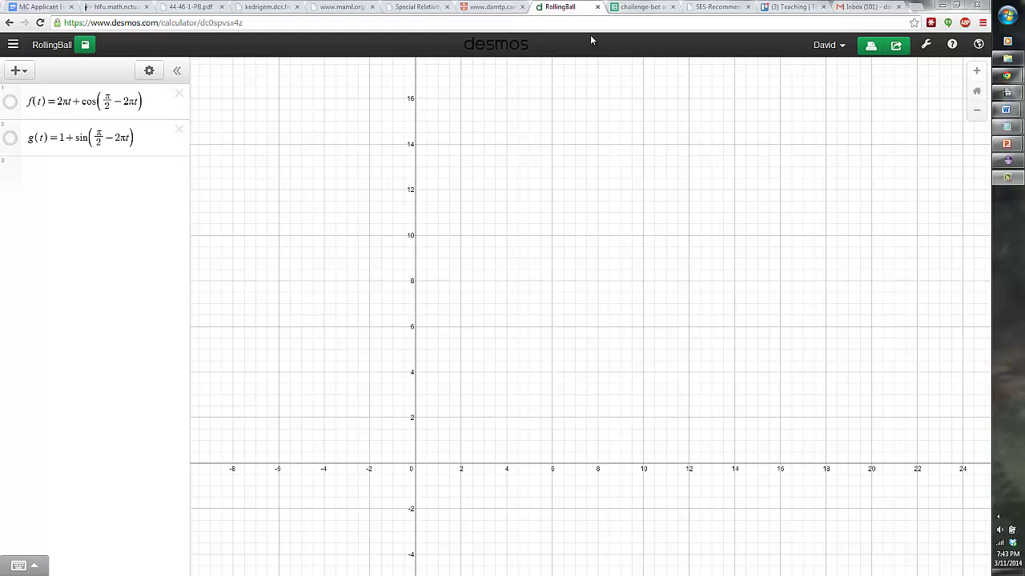
Search for desmos in a new Chrome tab and launch the online graphing calculator
{"action": "key", "text": "ctrl+t"}
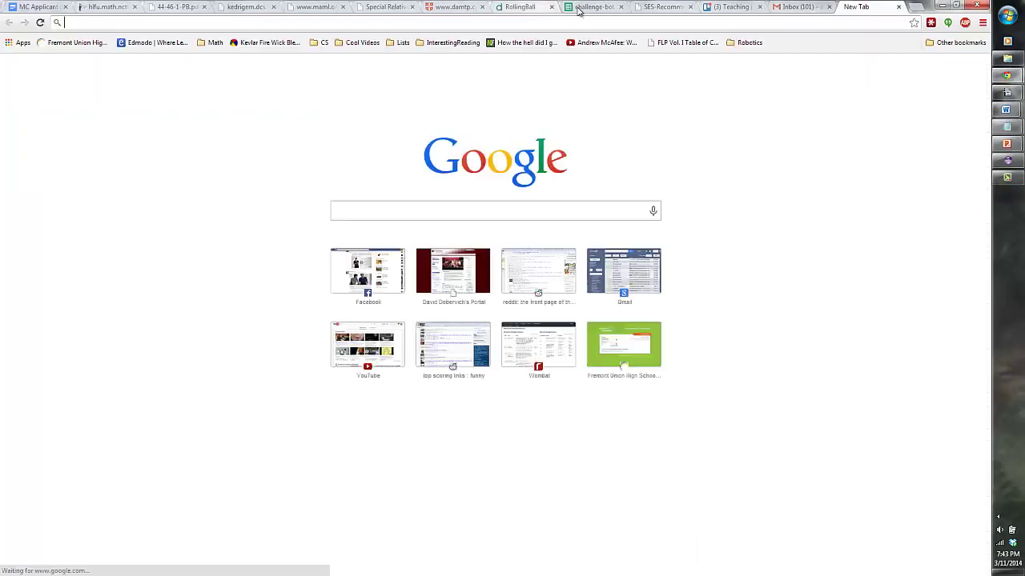
{"action": "type", "text": "desmos"}
{"action": "key", "text": "Return"}
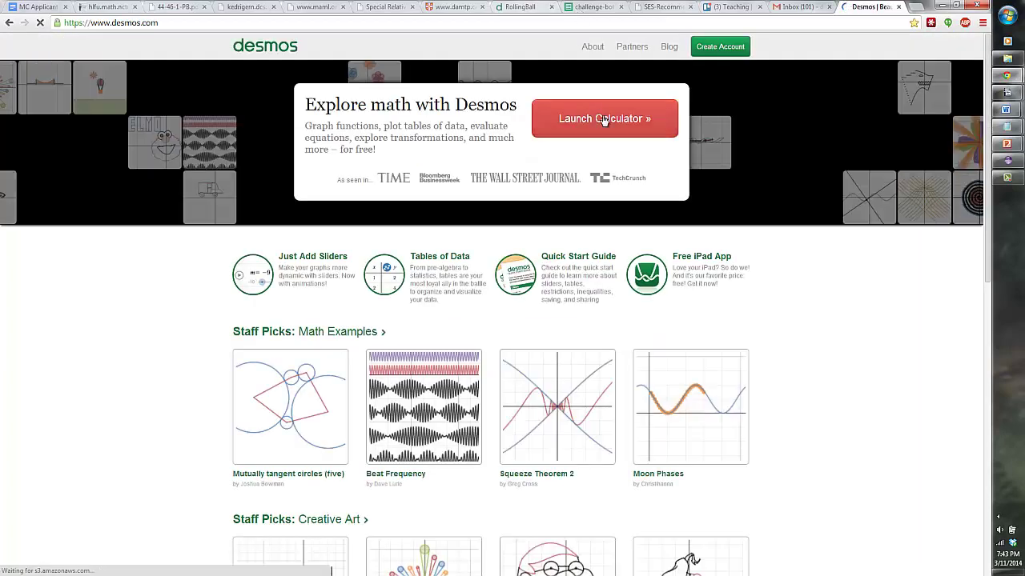
{"action": "left_click", "coordinate": [605, 119]}
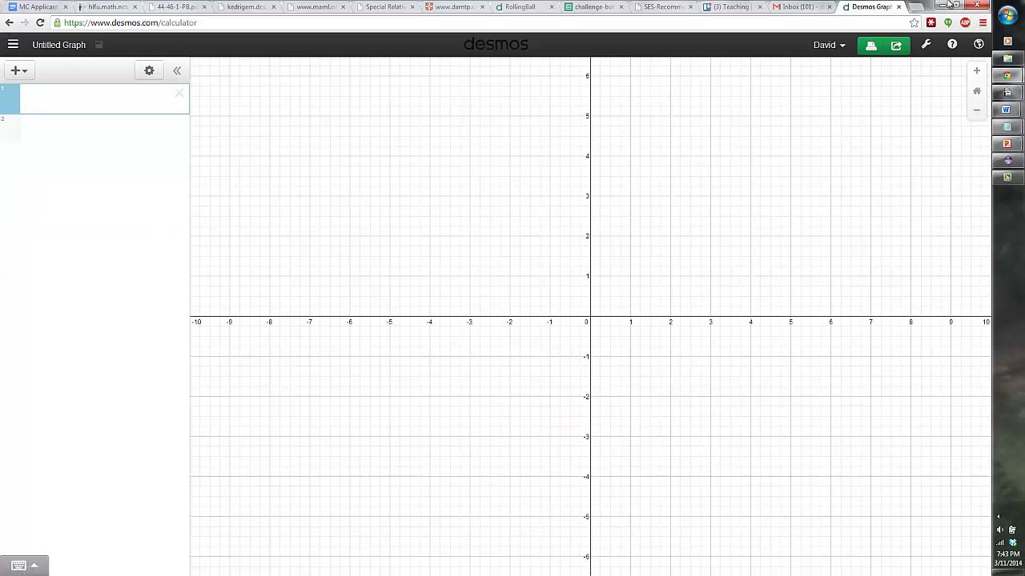
Close the blank graph and walk through the 2πt, cosine and constant terms of f(t) and g(t)
{"action": "left_click", "coordinate": [898, 6]}
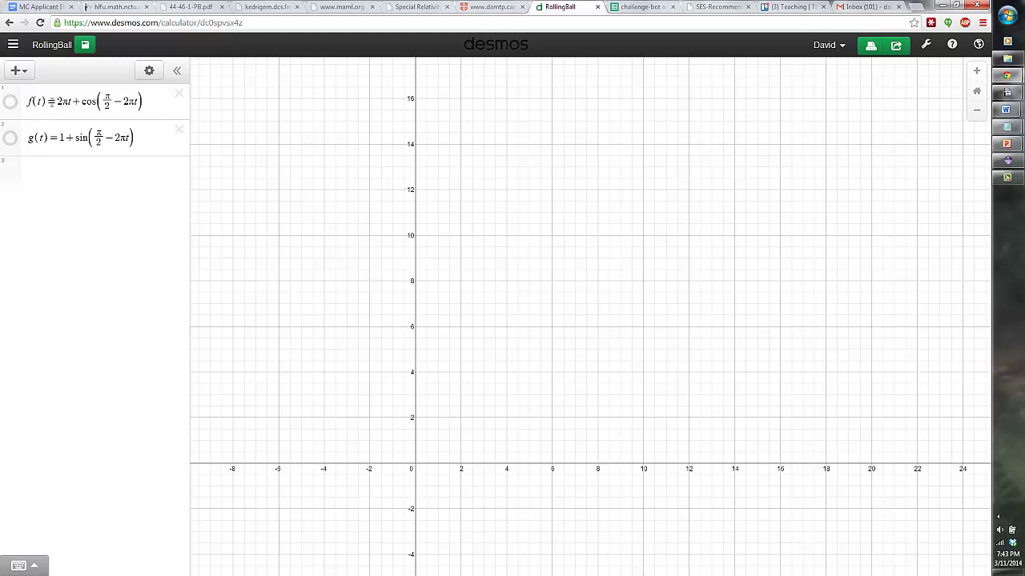
{"action": "left_click_drag", "start_coordinate": [56, 101], "coordinate": [74, 100]}
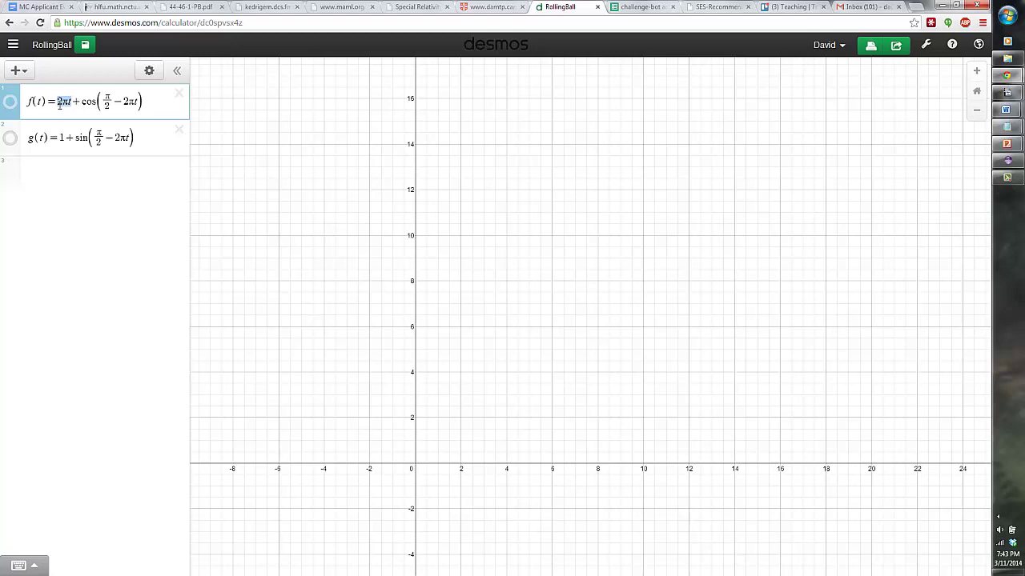
{"action": "left_click_drag", "start_coordinate": [81, 101], "coordinate": [126, 95]}
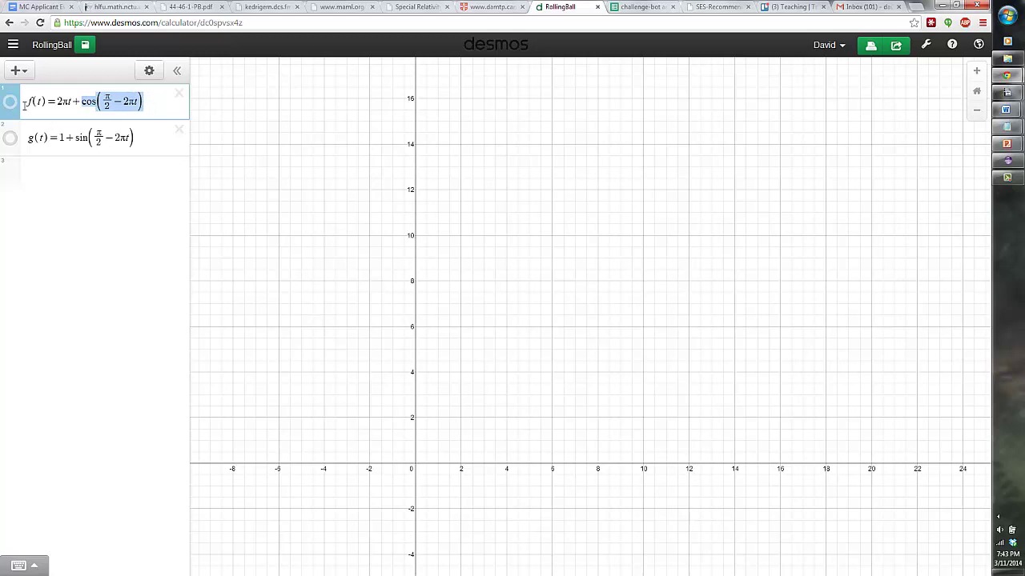
{"action": "left_click", "coordinate": [59, 138]}
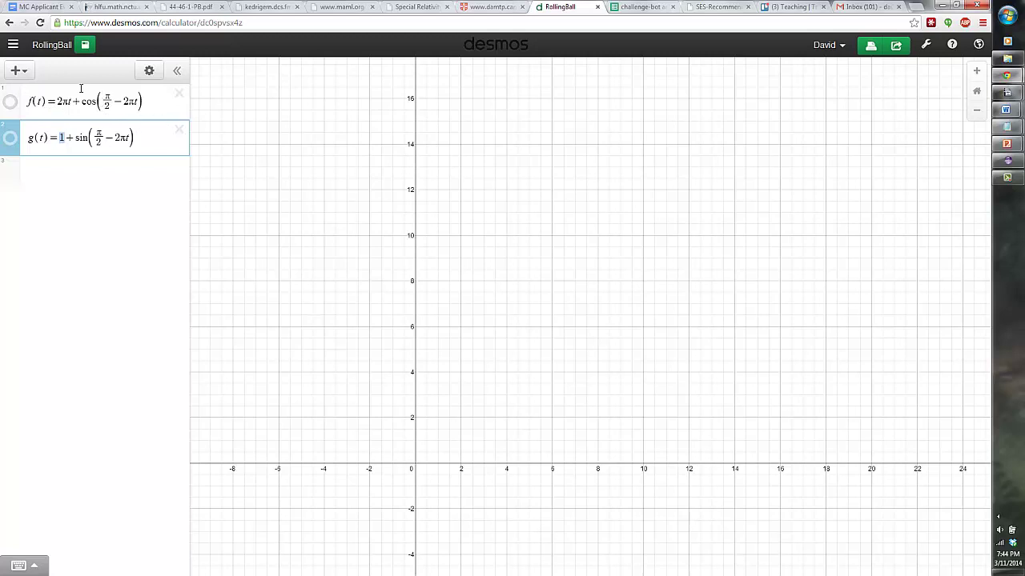
Add a new expression p_x(t)=2πt+cos(π/2−2πt)
{"action": "left_click", "coordinate": [16, 72]}
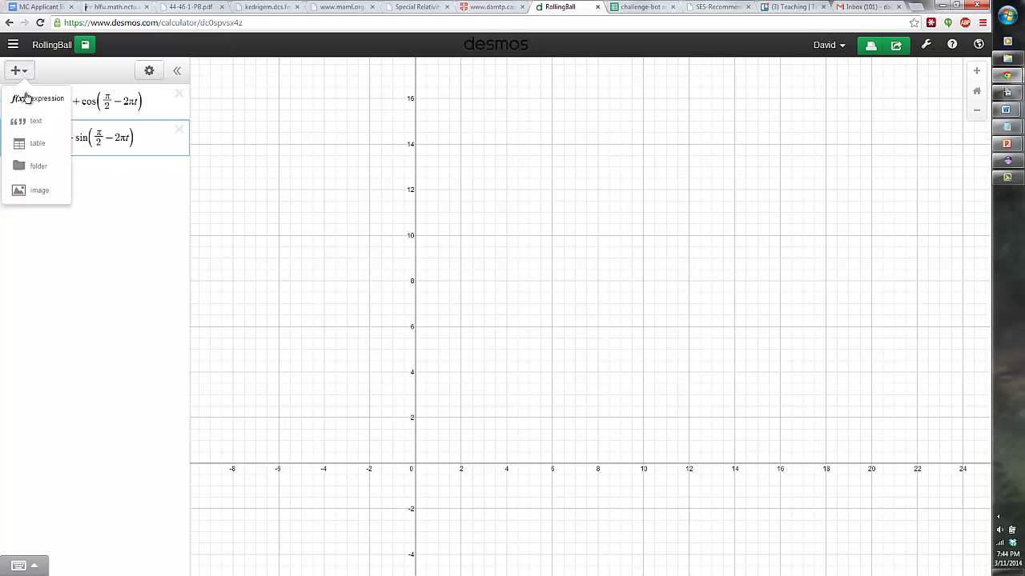
{"action": "left_click", "coordinate": [24, 99]}
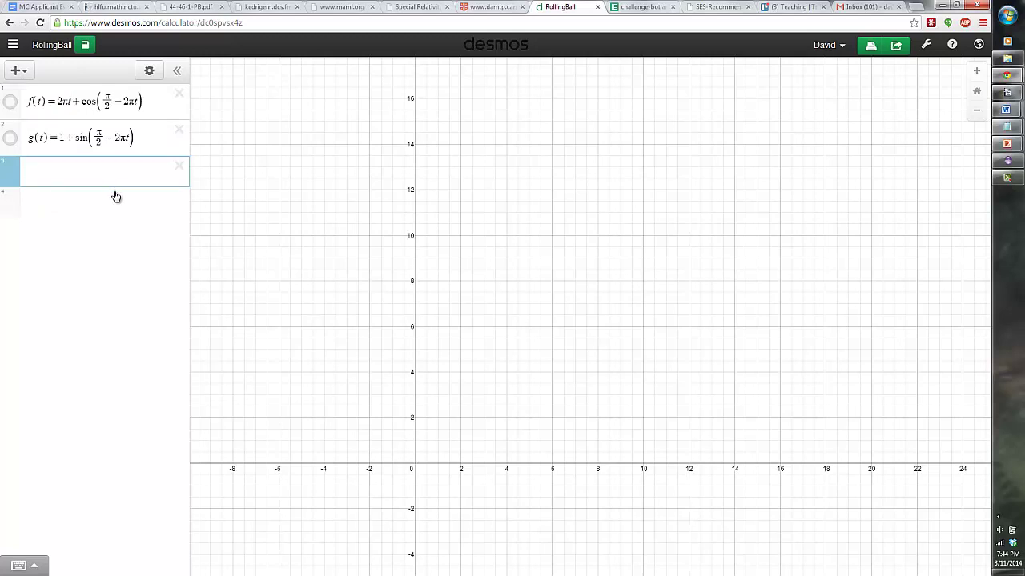
{"action": "type", "text": "h"}
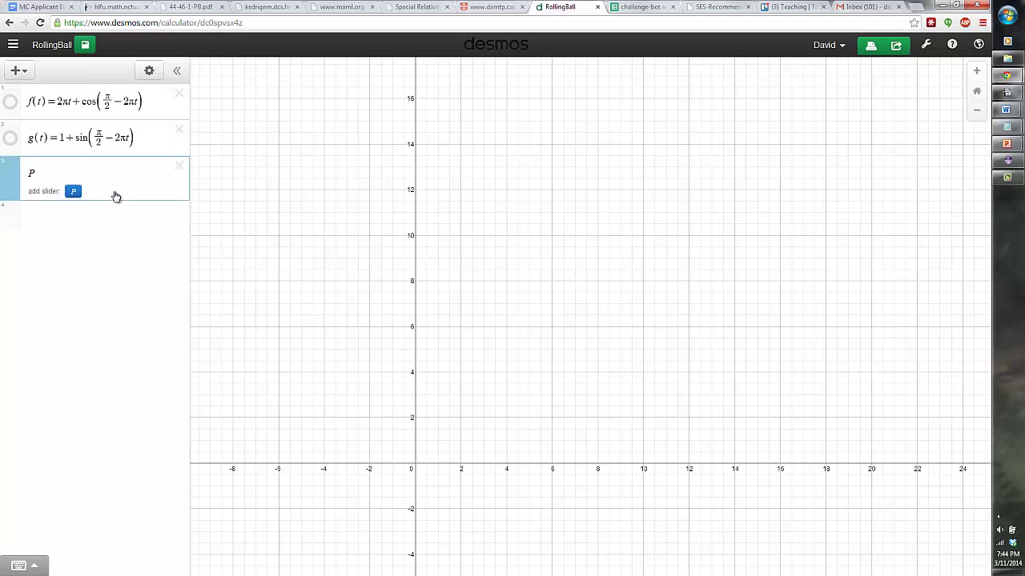
{"action": "key", "text": "BackSpace"}
{"action": "type", "text": "p"}
{"action": "type", "text": "_x(t)"}
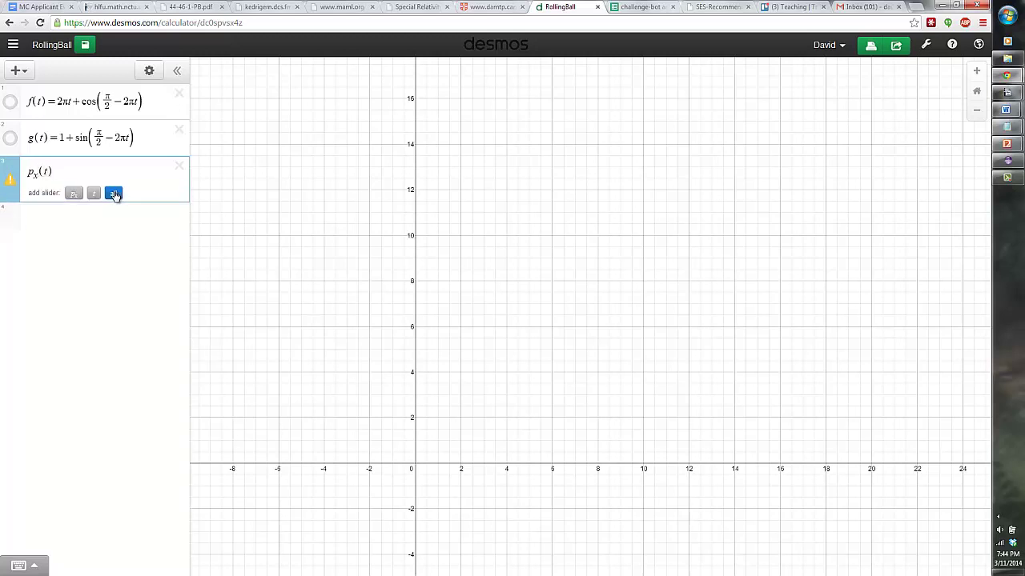
{"action": "type", "text": "="}
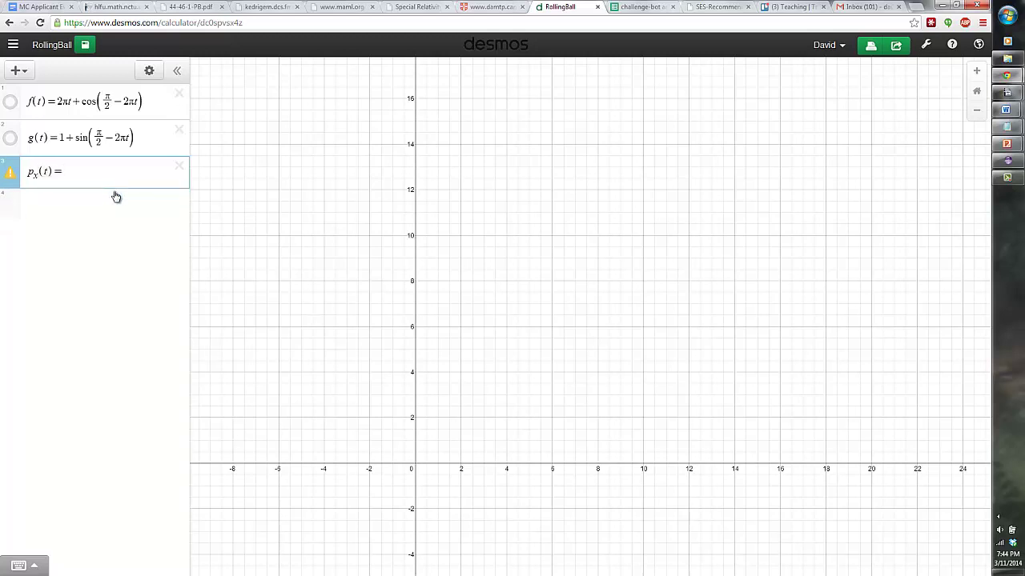
{"action": "type", "text": "2"}
{"action": "type", "text": "pi"}
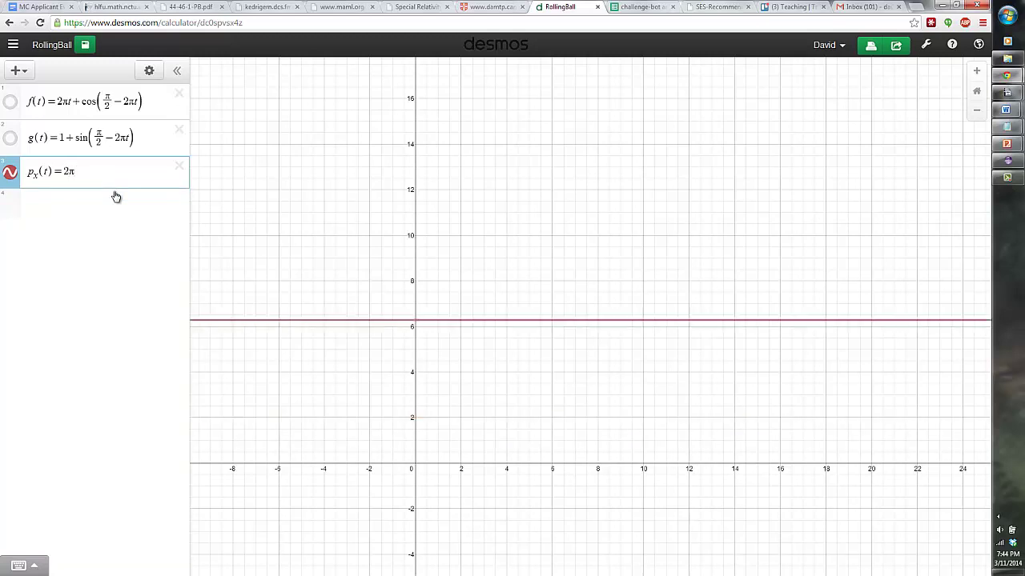
{"action": "type", "text": "t+cos(π"}
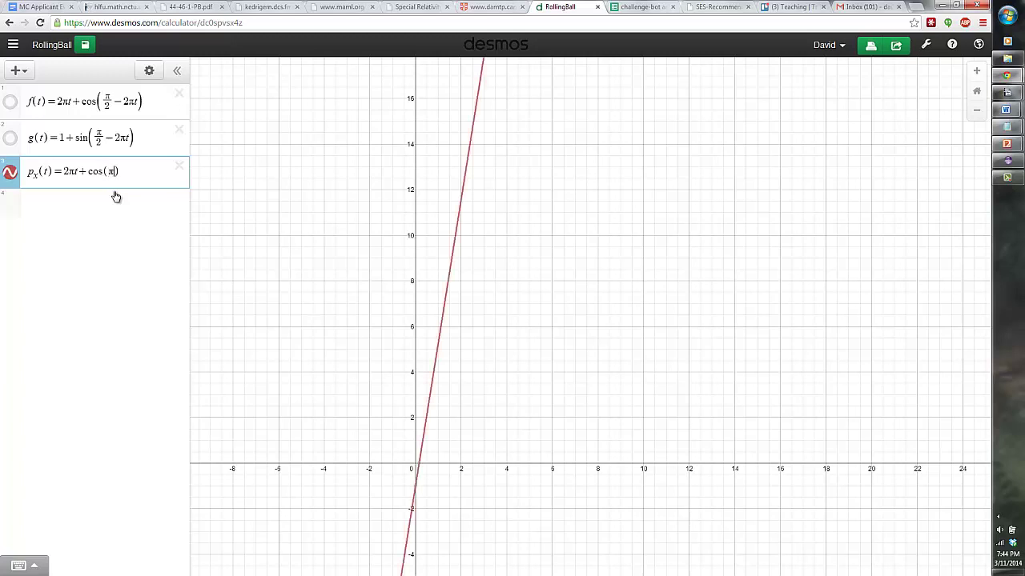
{"action": "type", "text": "pi/"}
{"action": "type", "text": "2"}
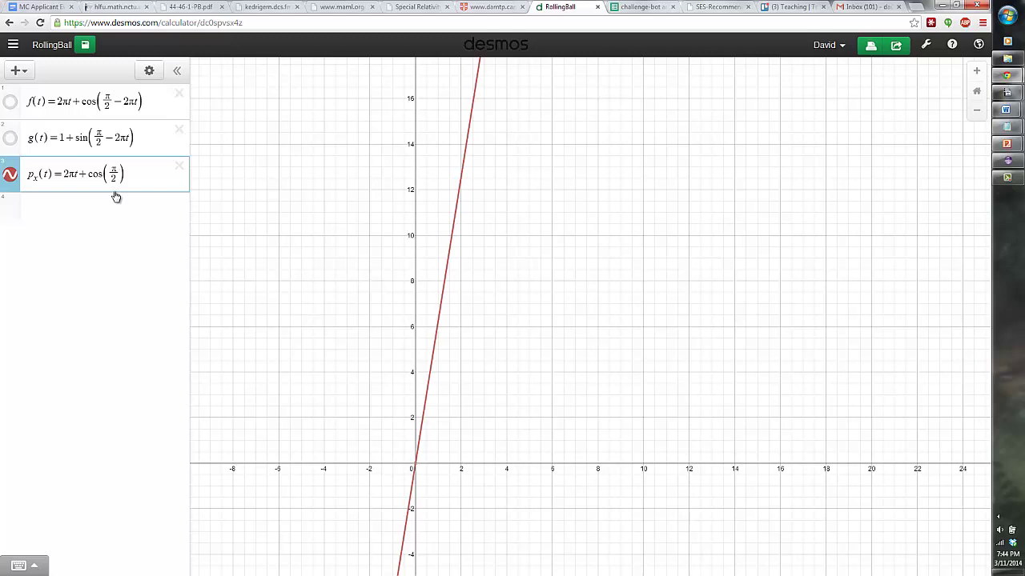
{"action": "type", "text": "-2pit"}
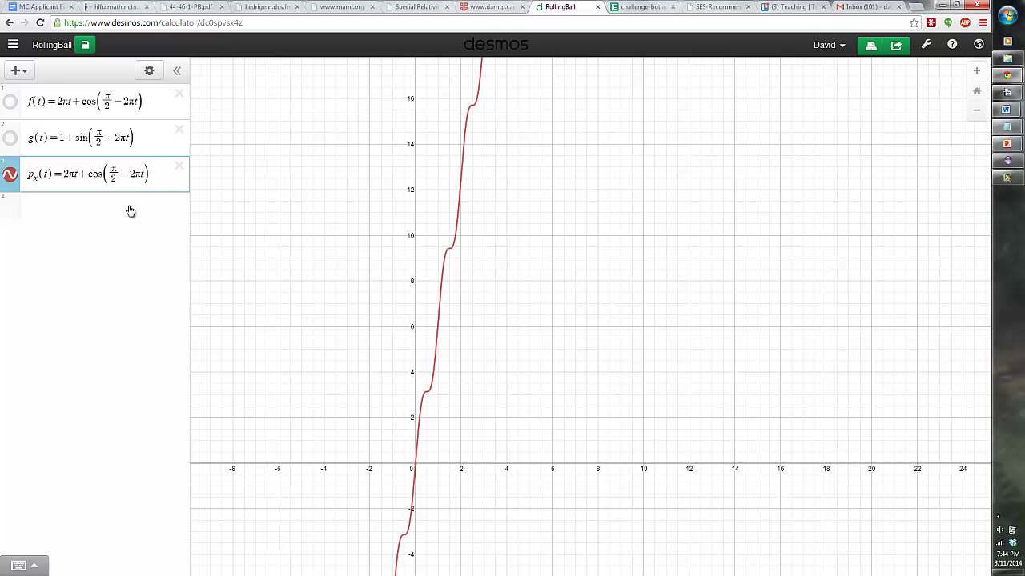
Add p_y(t)=1+sin(π/2−2πt) and delete the old f(t) expression
{"action": "left_click", "coordinate": [128, 210]}
{"action": "type", "text": "p_y(t)"}
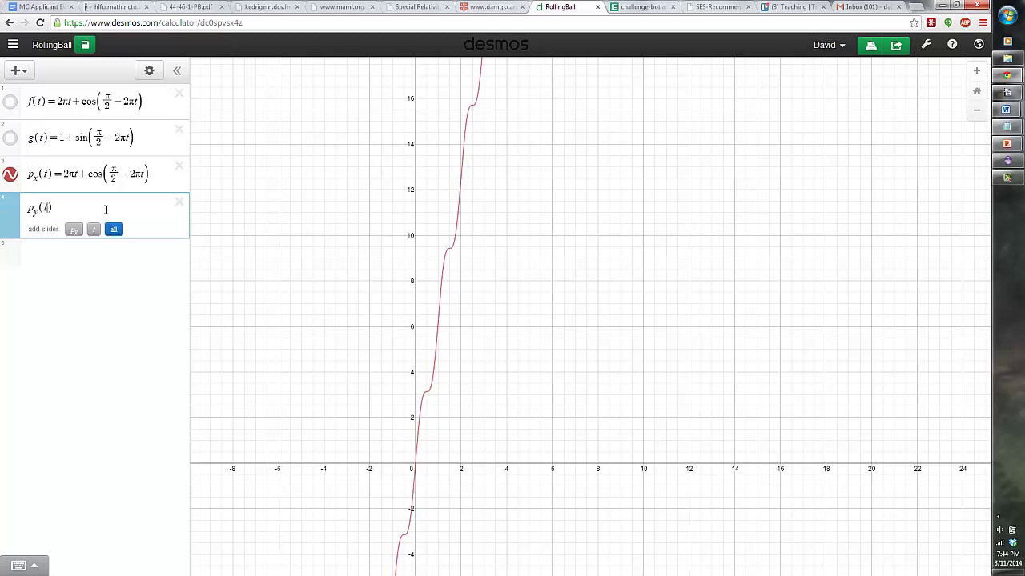
{"action": "type", "text": "="}
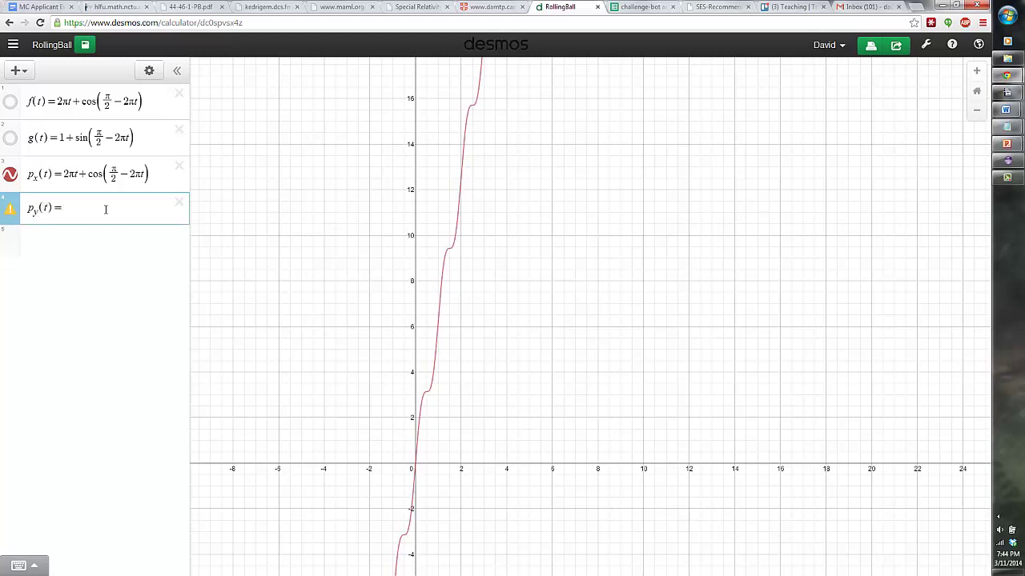
{"action": "type", "text": "1+sin(pi/2"}
{"action": "key", "text": "Right"}
{"action": "type", "text": "-"}
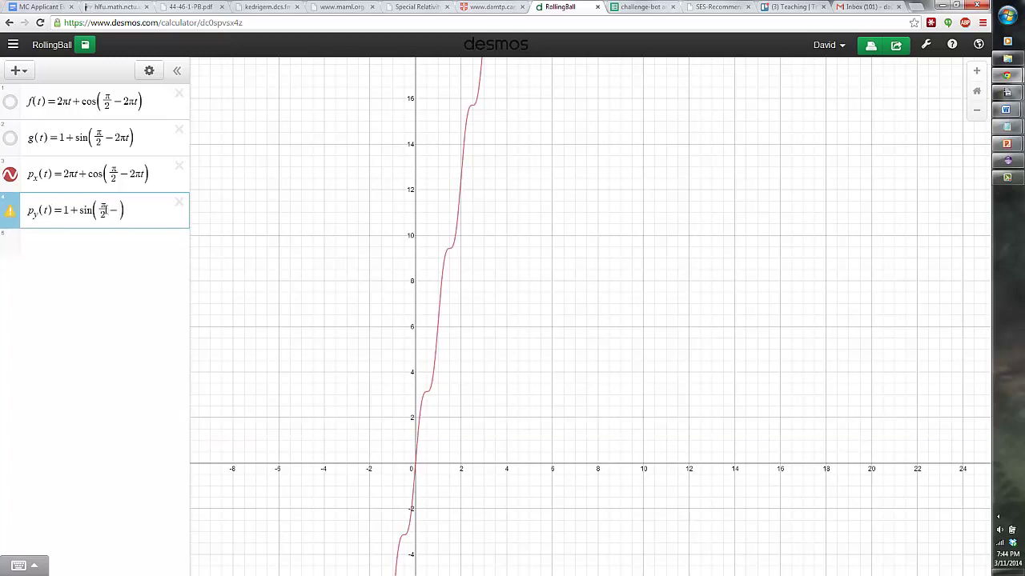
{"action": "type", "text": "2pit"}
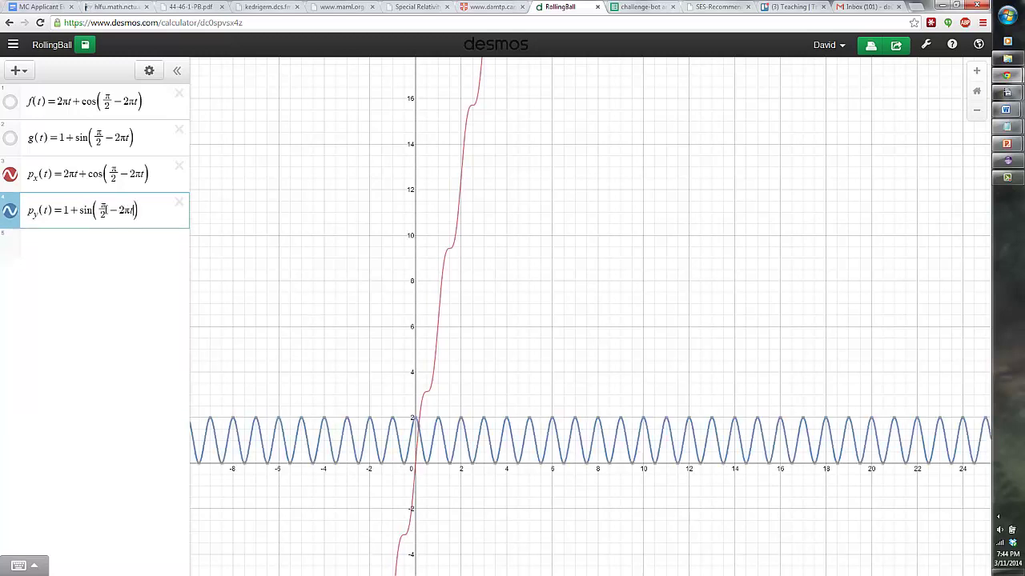
{"action": "left_click", "coordinate": [179, 94]}
Delete the old g(t) expression and correct the second function's subscript to y
{"action": "left_click", "coordinate": [179, 93]}
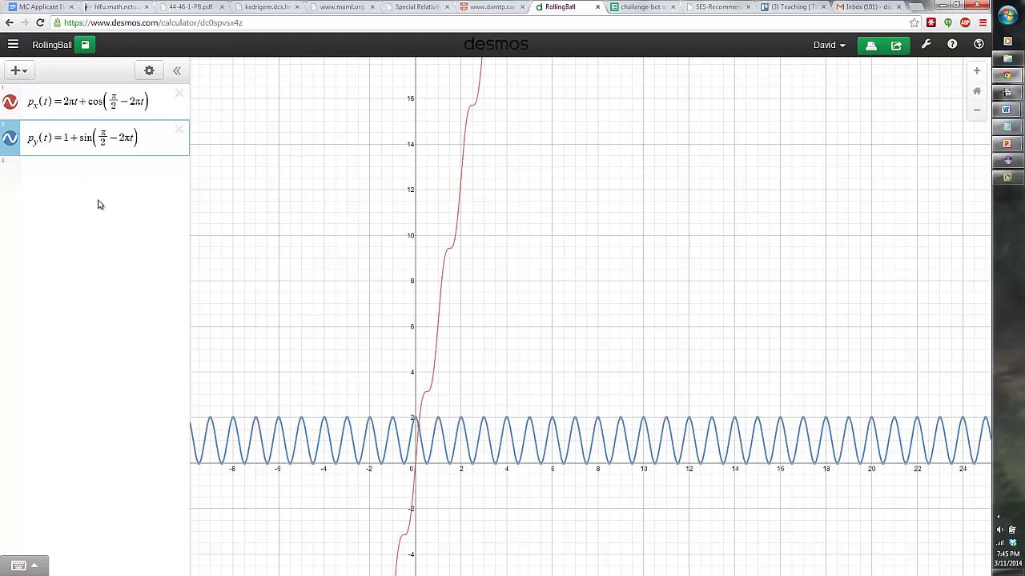
{"action": "left_click", "coordinate": [36, 144]}
{"action": "key", "text": "BackSpace"}
{"action": "type", "text": "y"}
Enter the parametric expression (p_x(t), p_y(t)) to plot the cycloid arch
{"action": "left_click", "coordinate": [38, 170]}
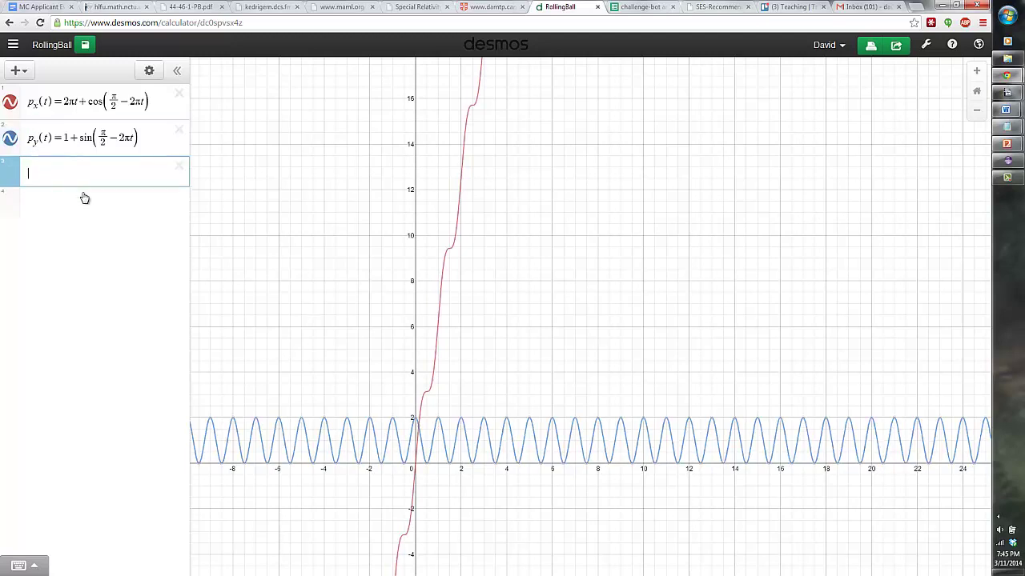
{"action": "type", "text": "(p_{x(t"}
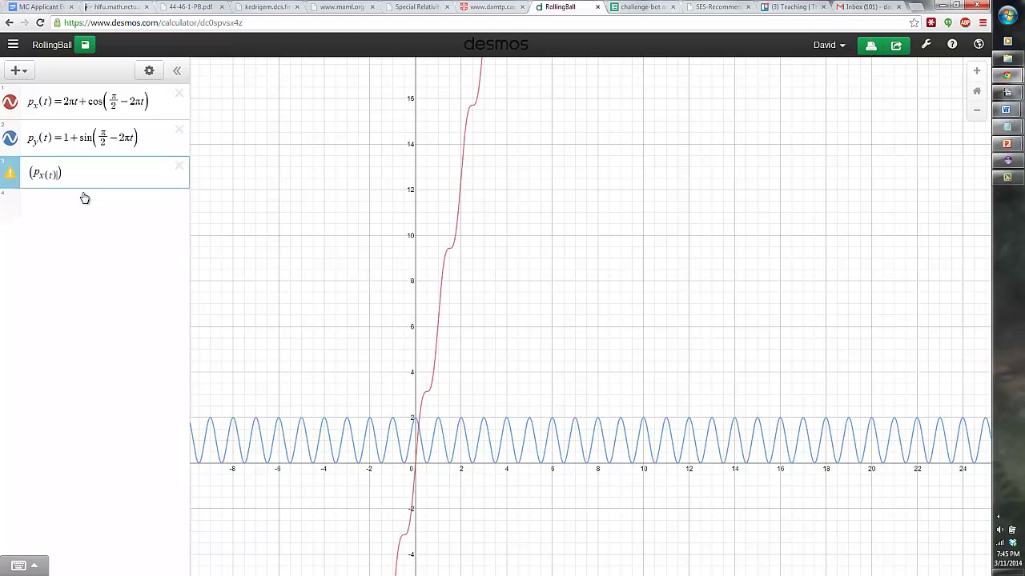
{"action": "key", "text": "BackSpace"}
{"action": "key", "text": "BackSpace"}
{"action": "key", "text": "BackSpace"}
{"action": "type", "text": "x"}
{"action": "key", "text": "Right"}
{"action": "type", "text": "(t),p"}
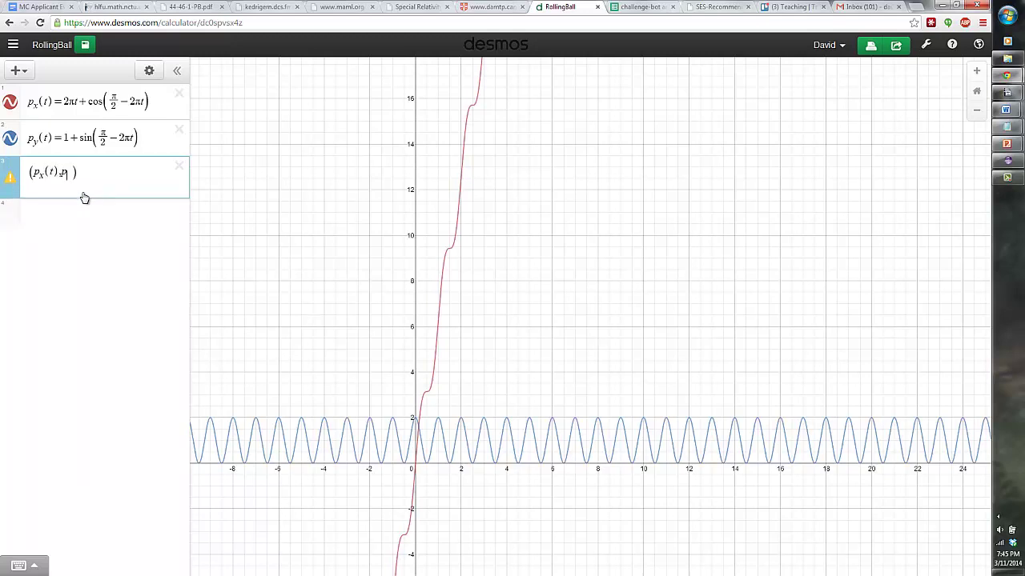
{"action": "type", "text": "_y"}
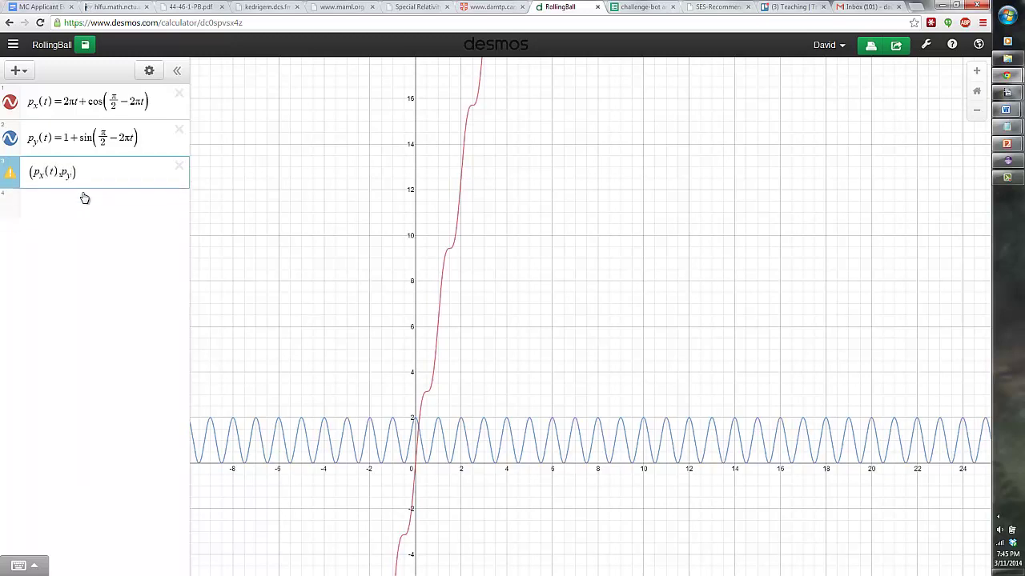
{"action": "key", "text": "Right"}
{"action": "type", "text": "(t"}
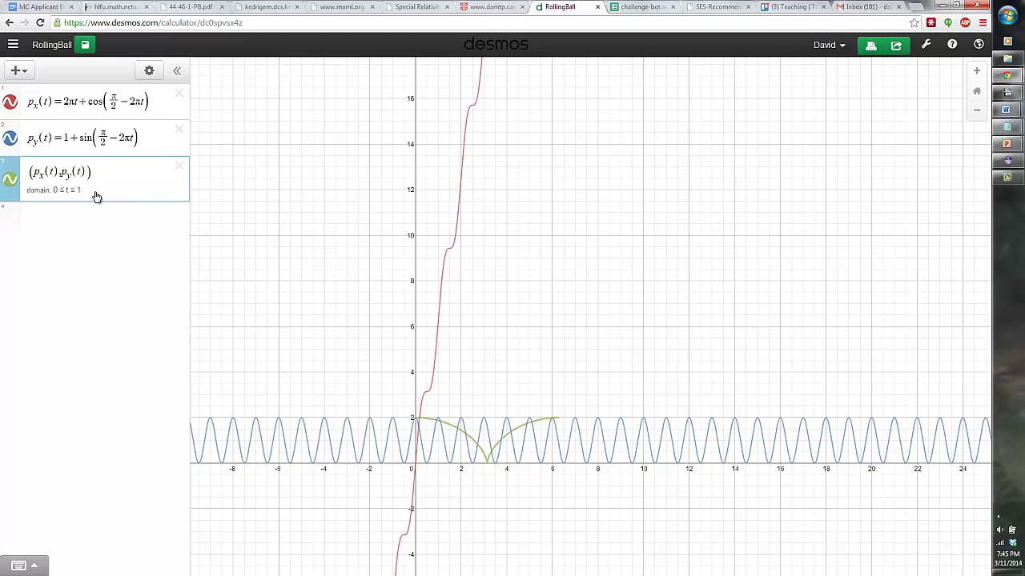
Hide the p_x and p_y curves, leaving only the cycloid visible
{"action": "left_click", "coordinate": [11, 138]}
{"action": "left_click", "coordinate": [10, 103]}
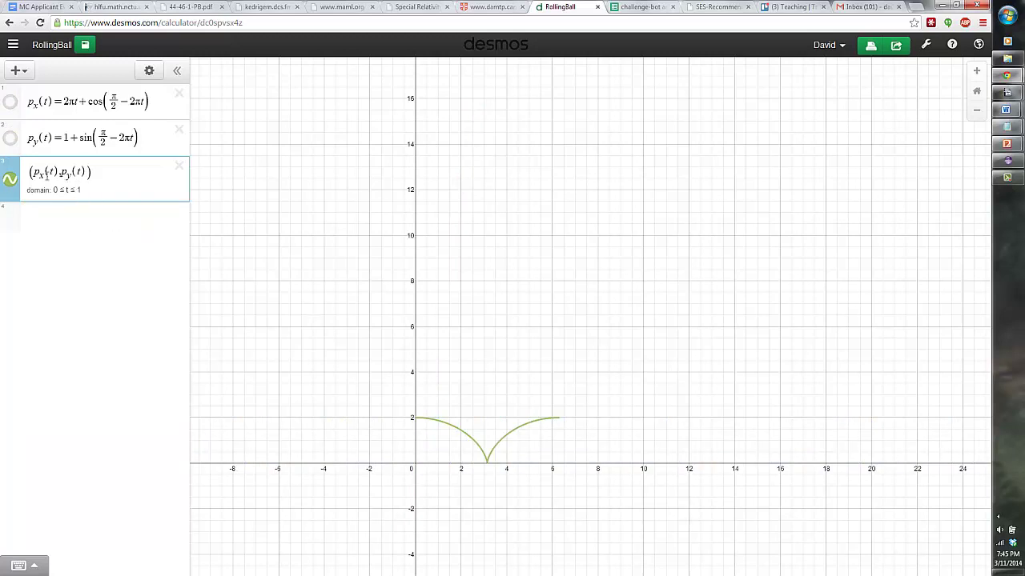
{"action": "left_click_drag", "start_coordinate": [34, 172], "coordinate": [59, 173]}
{"action": "left_click", "coordinate": [67, 175]}
Change the cycloid's domain upper bound from 1 to 10
{"action": "left_click", "coordinate": [79, 193]}
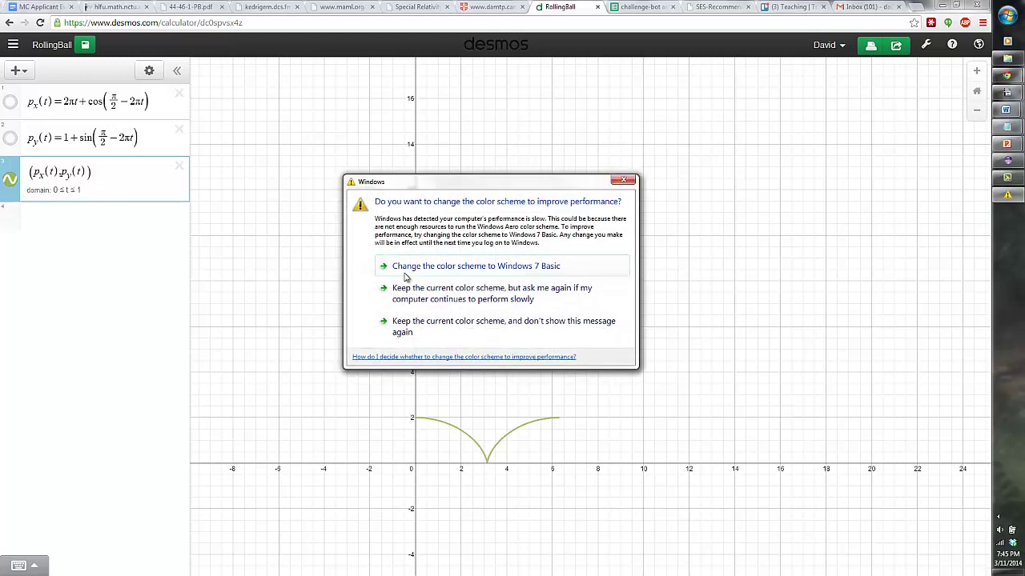
{"action": "left_click", "coordinate": [624, 182]}
{"action": "left_click", "coordinate": [81, 190]}
{"action": "type", "text": "0"}
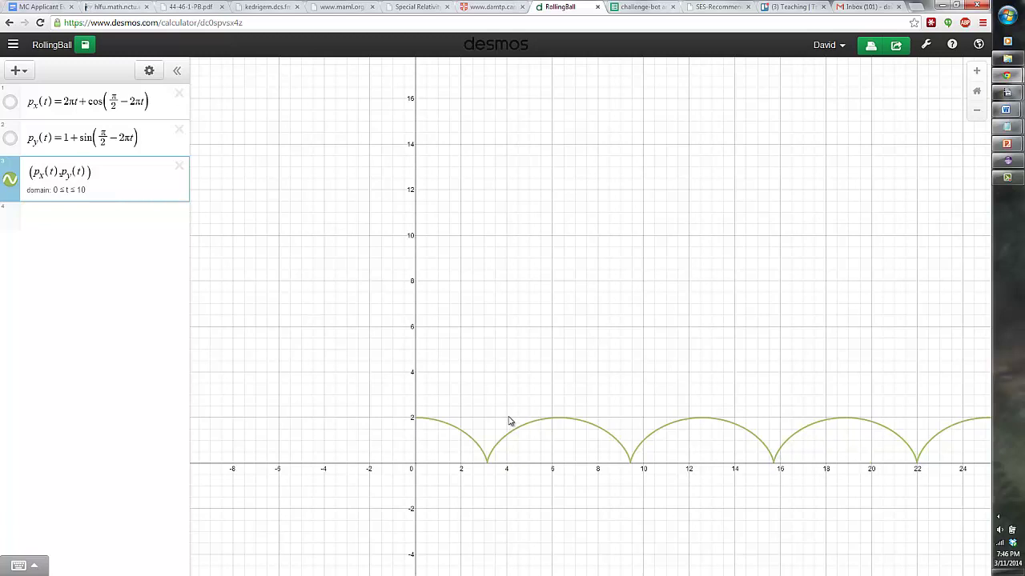
{"action": "left_click", "coordinate": [117, 212]}
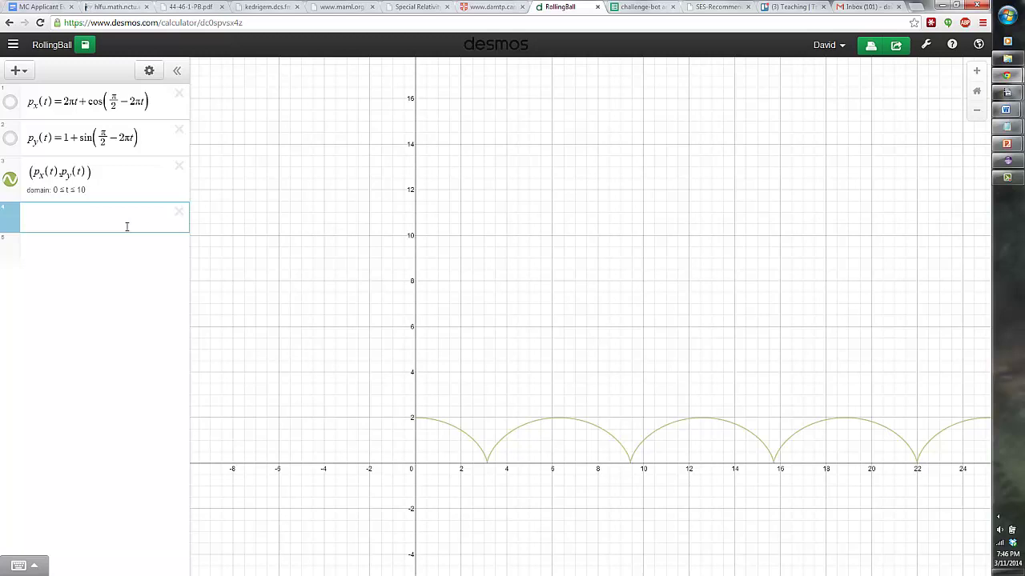
{"action": "type", "text": "("}
{"action": "left_click", "coordinate": [51, 171]}
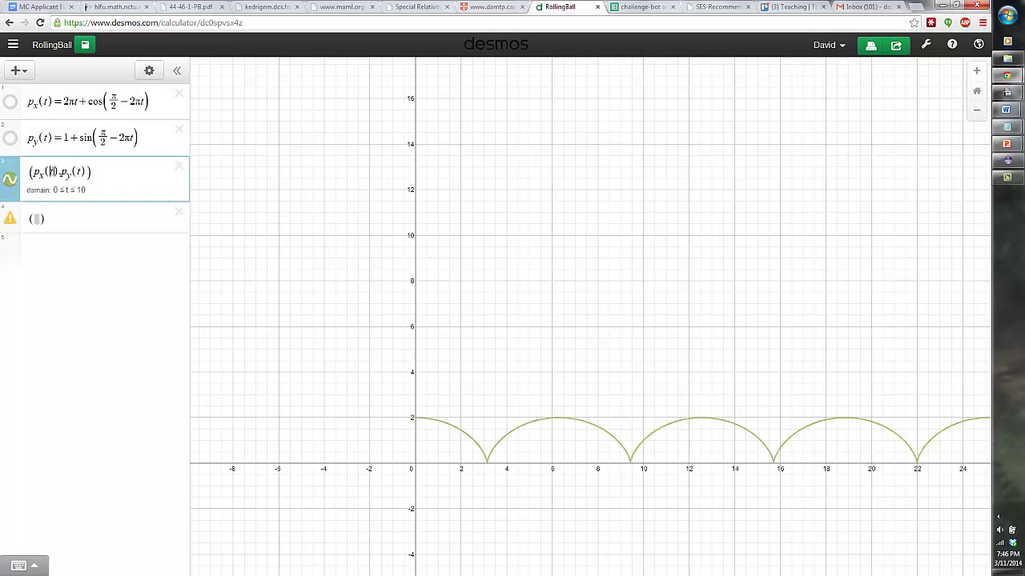
{"action": "left_click", "coordinate": [168, 256]}
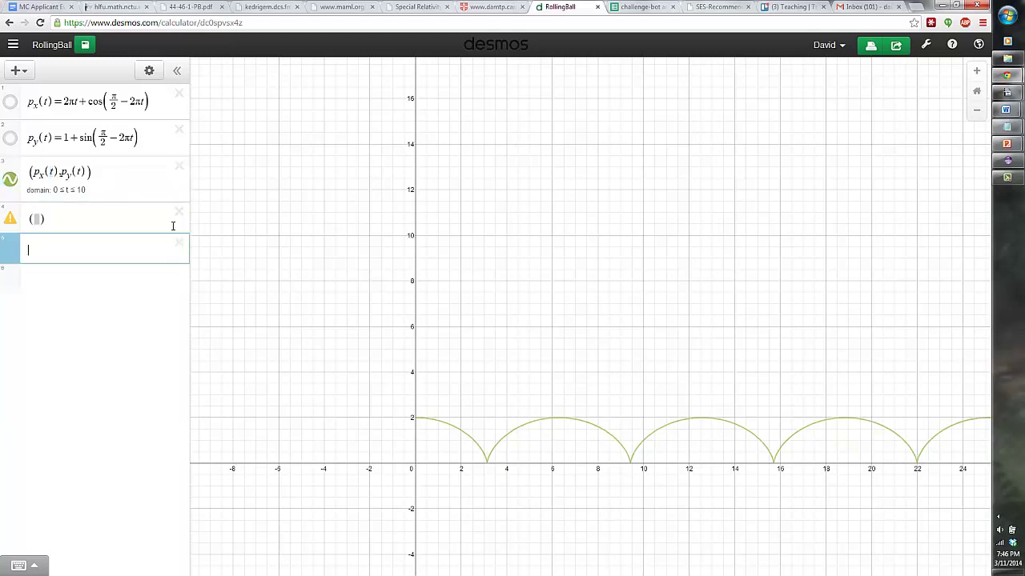
{"action": "left_click", "coordinate": [179, 212]}
{"action": "left_click", "coordinate": [180, 213]}
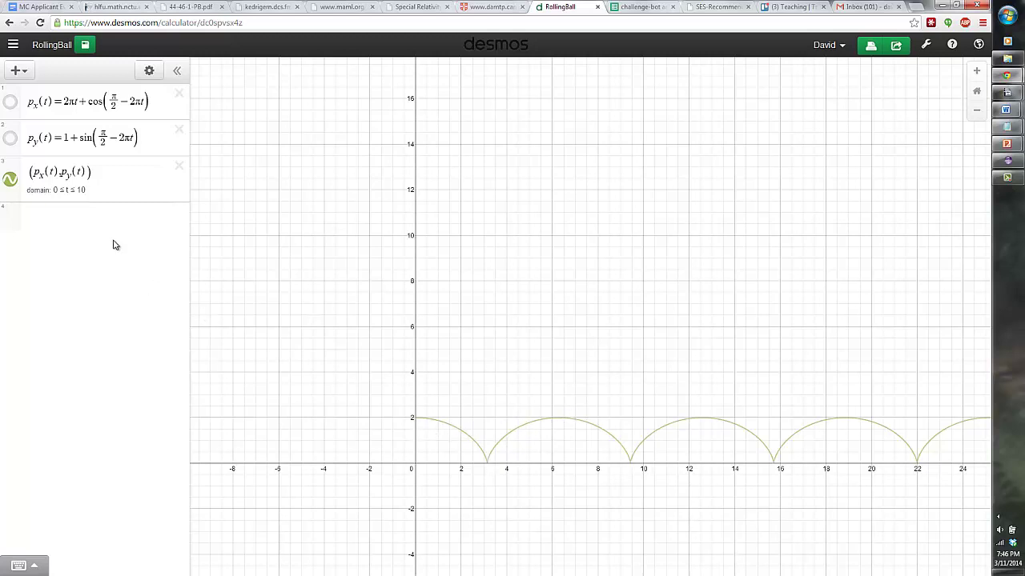
Enter (p_x(a), p_y(t)) in a fourth row and add its slider a
{"action": "left_click", "coordinate": [107, 216]}
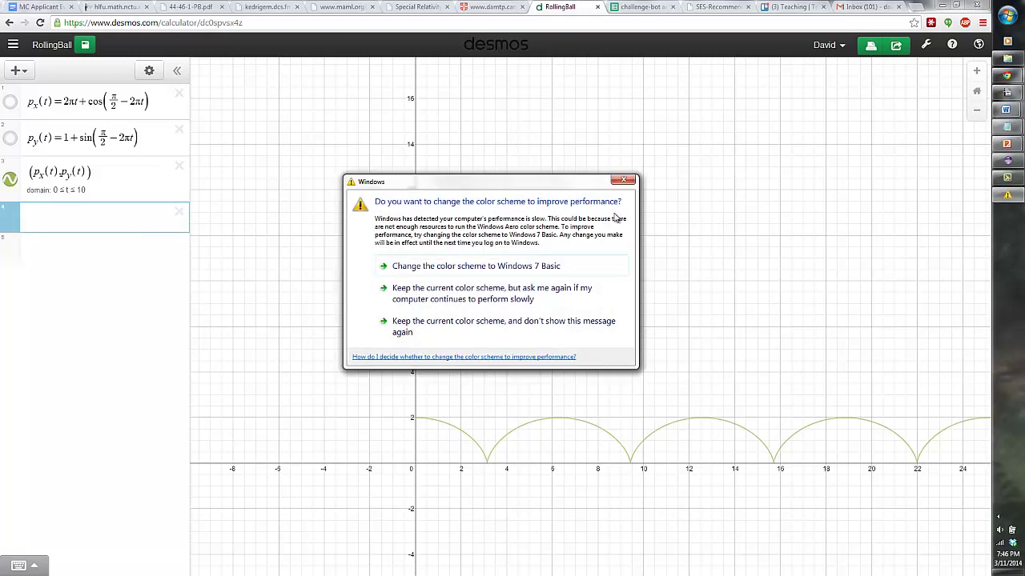
{"action": "left_click", "coordinate": [625, 180]}
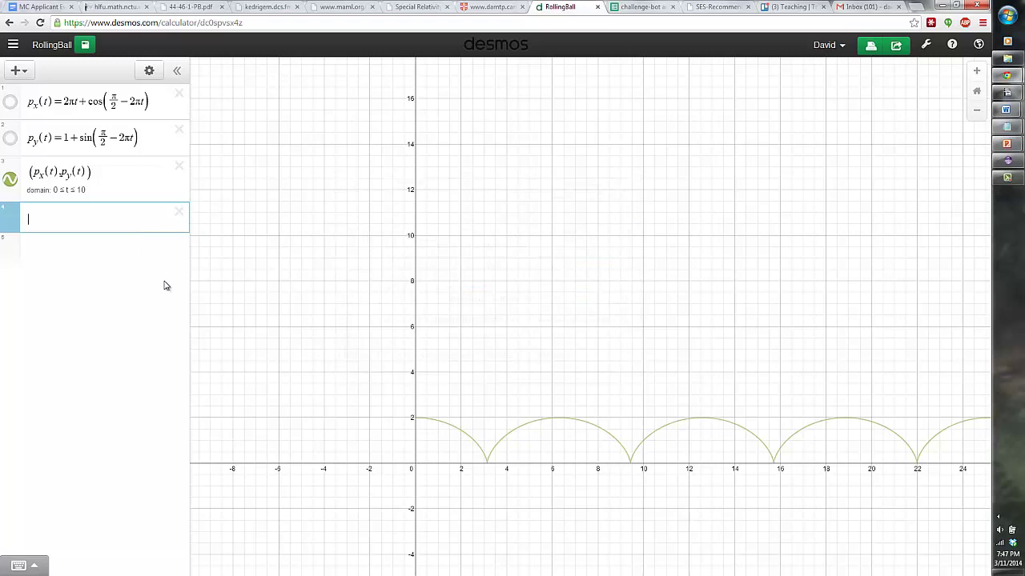
{"action": "type", "text": "("}
{"action": "type", "text": "p_x(a)"}
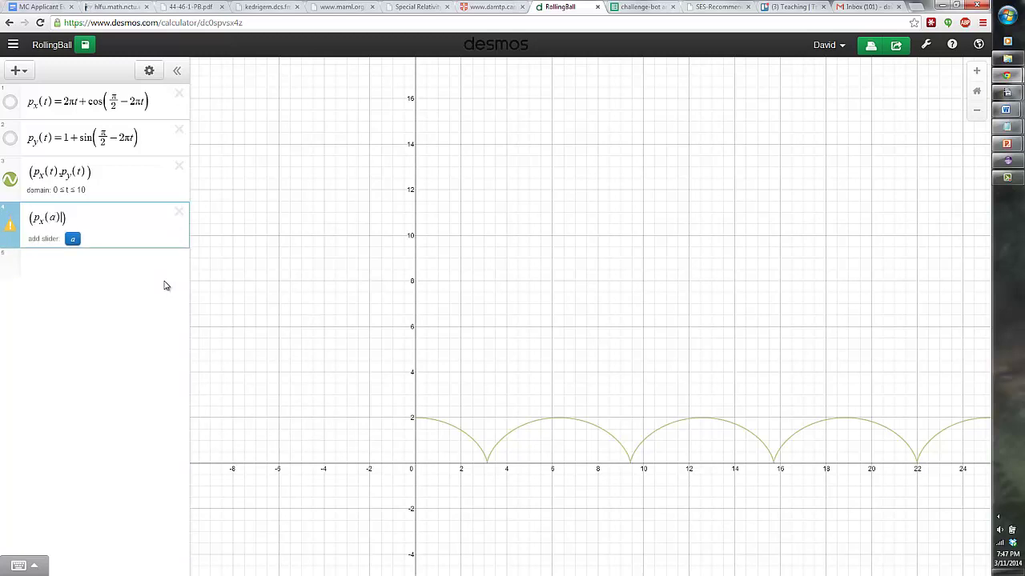
{"action": "type", "text": ","}
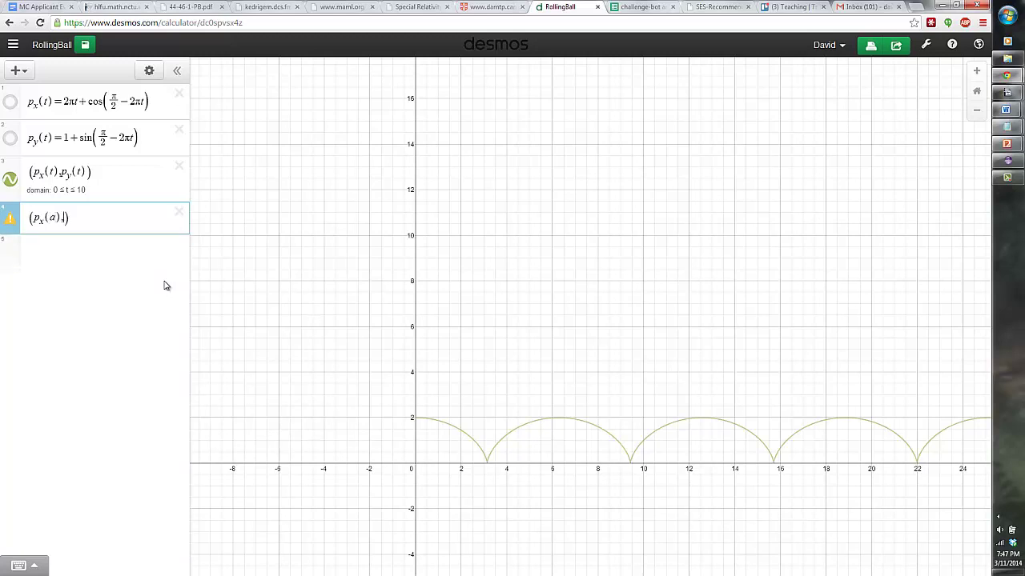
{"action": "type", "text": "p_y(t"}
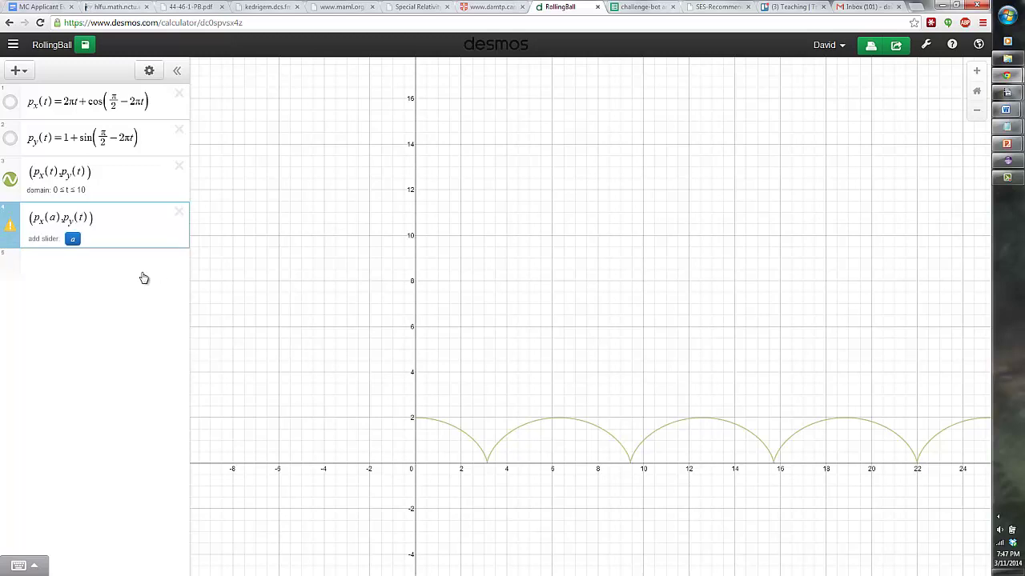
{"action": "left_click", "coordinate": [74, 240]}
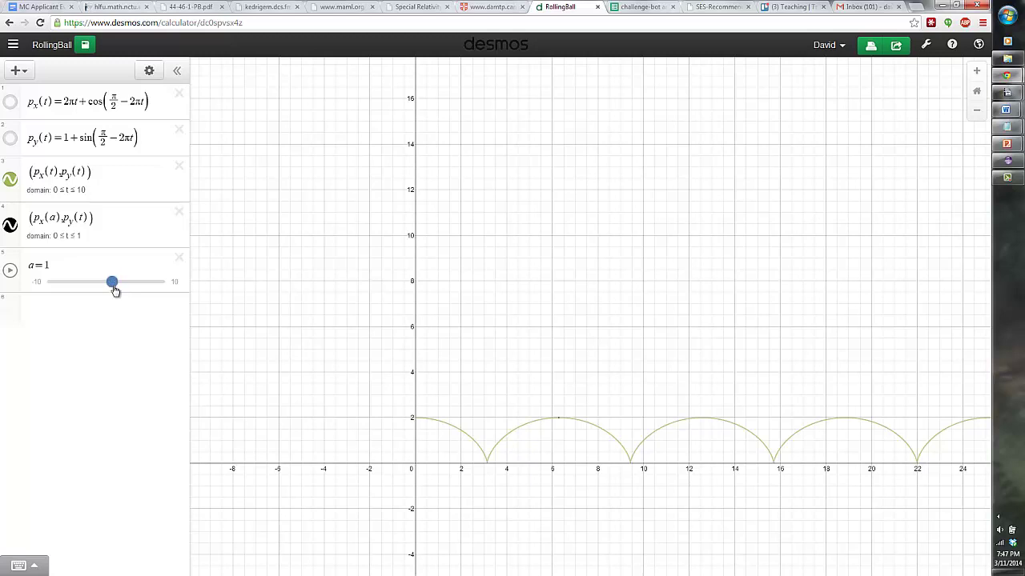
Change p_y(t) to p_y(a) in row 4 and slide a to move the point along the arch
{"action": "left_click_drag", "start_coordinate": [115, 290], "coordinate": [120, 288]}
{"action": "left_click", "coordinate": [10, 269]}
{"action": "left_click_drag", "start_coordinate": [165, 282], "coordinate": [114, 281]}
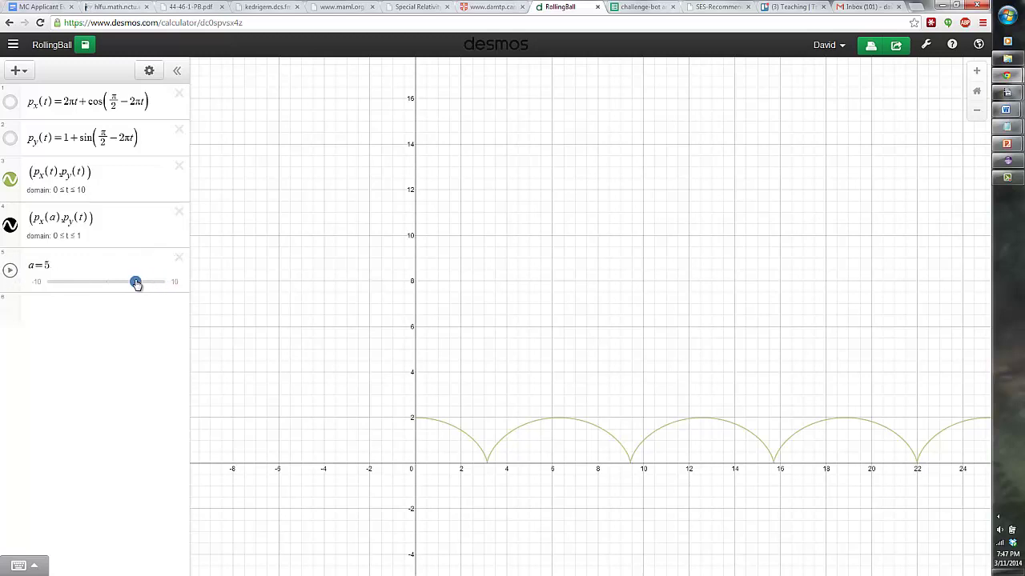
{"action": "double_click", "coordinate": [82, 209]}
{"action": "type", "text": "a"}
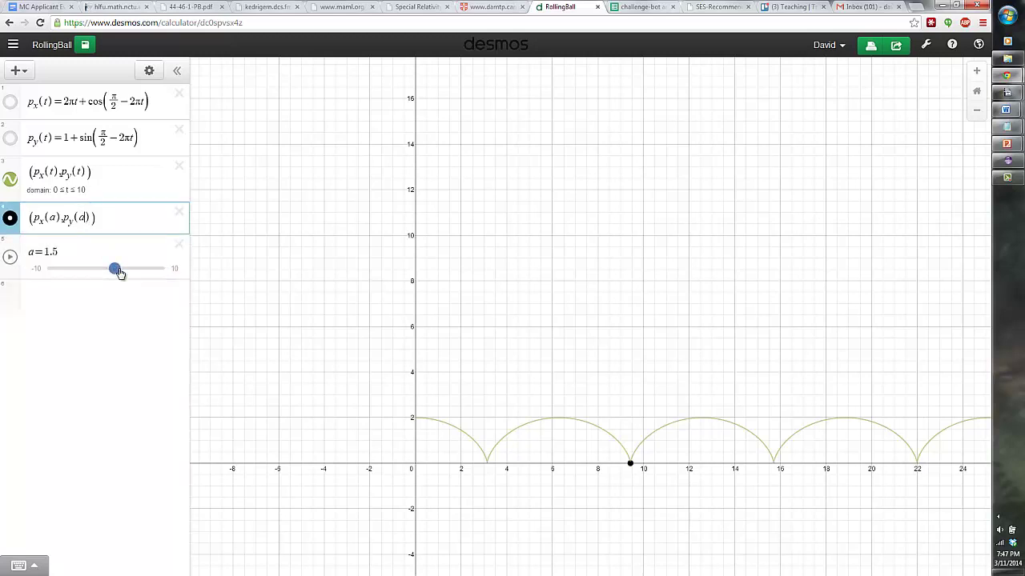
{"action": "left_click_drag", "start_coordinate": [118, 273], "coordinate": [108, 276]}
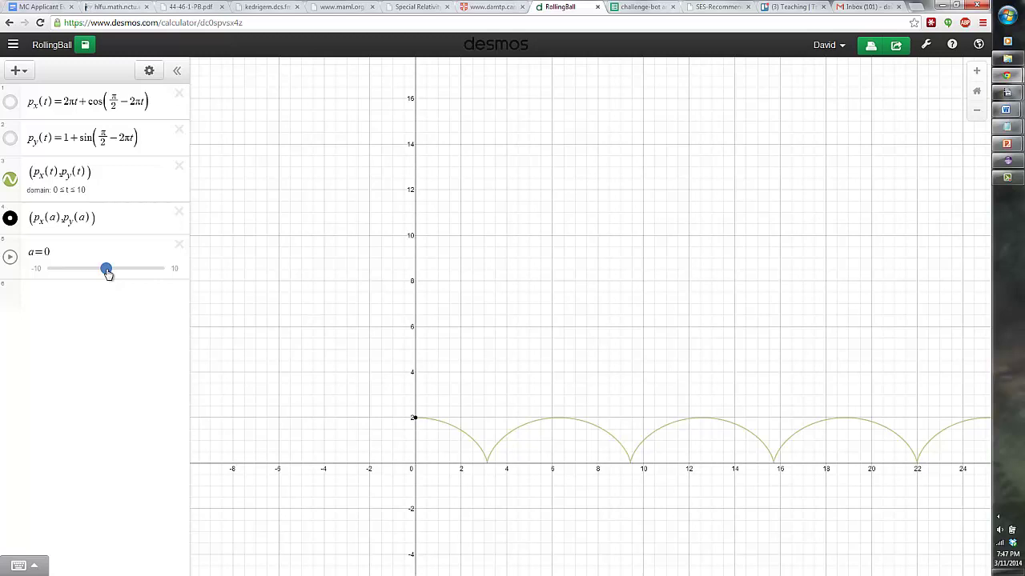
{"action": "left_click_drag", "start_coordinate": [108, 275], "coordinate": [111, 274]}
{"action": "mouse_move", "coordinate": [112, 274]}
{"action": "left_mouse_down"}
{"action": "mouse_move", "coordinate": [129, 273]}
{"action": "mouse_move", "coordinate": [99, 273]}
{"action": "mouse_move", "coordinate": [109, 275]}
{"action": "left_mouse_up"}
Define velocities v_x(t)=d/dt p_x(t) and v_y(t)=d/dt p_y(t)
{"action": "left_click", "coordinate": [94, 297]}
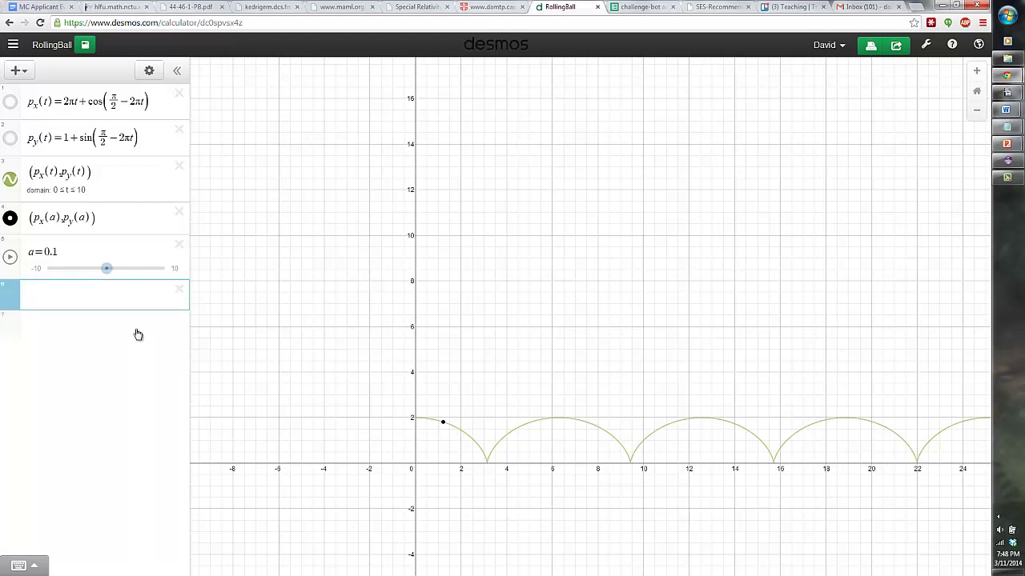
{"action": "type", "text": "v"}
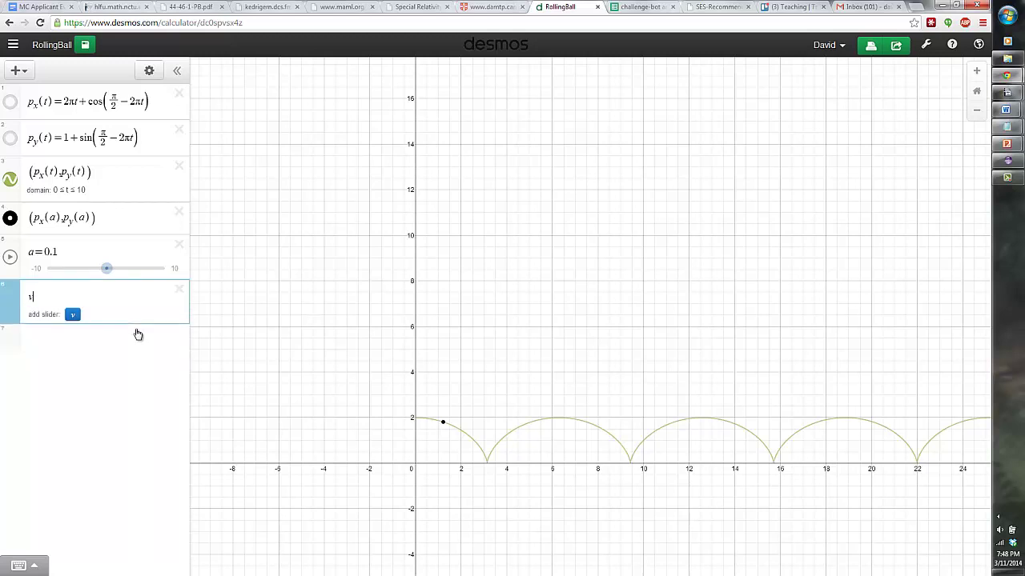
{"action": "type", "text": "_x"}
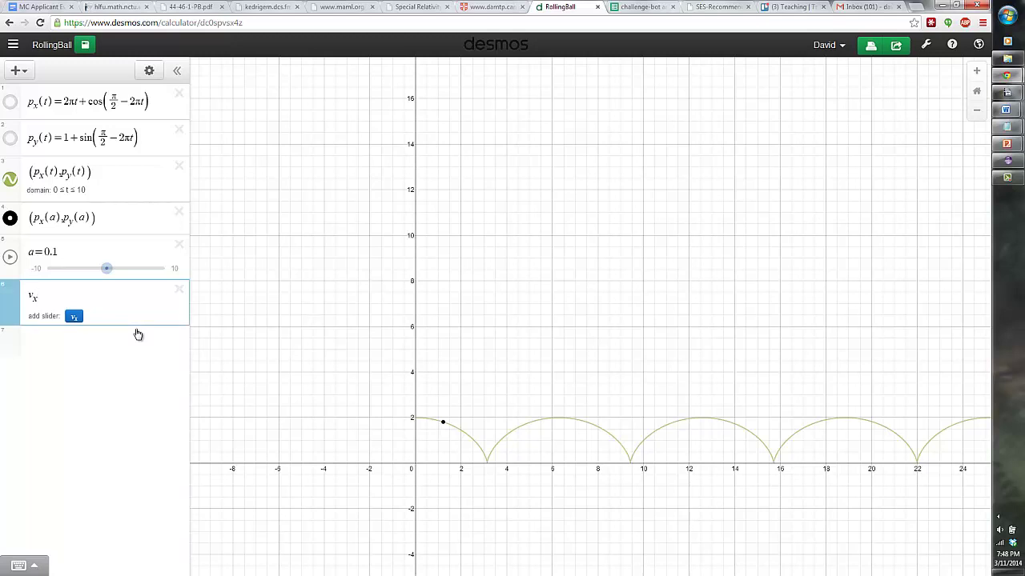
{"action": "type", "text": "(t)="}
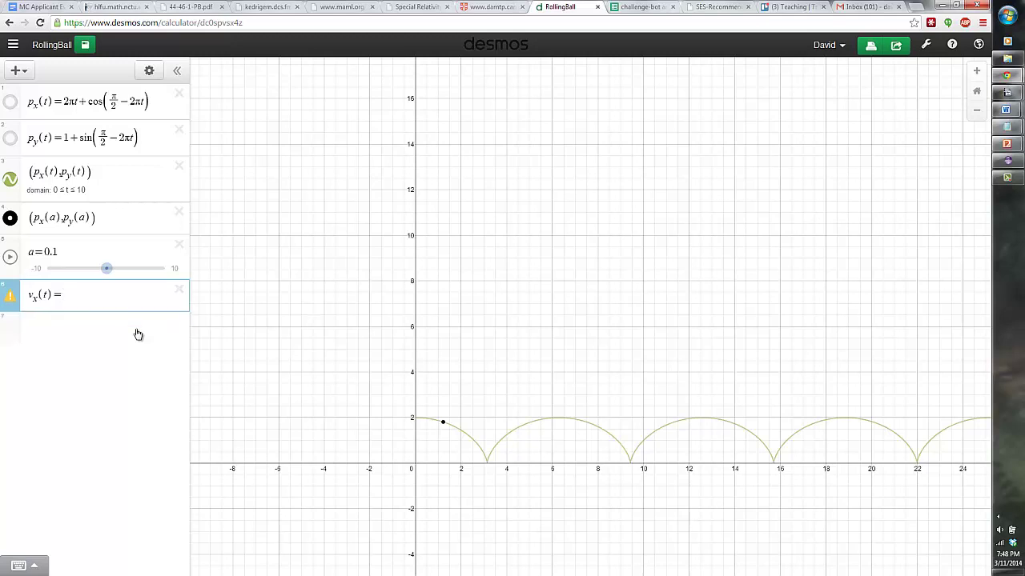
{"action": "type", "text": "d/dt"}
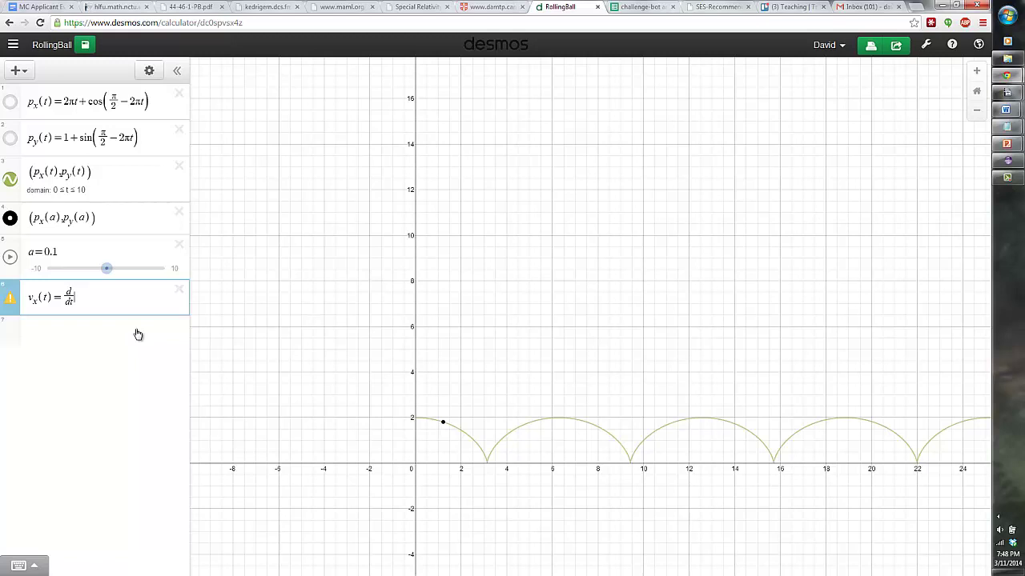
{"action": "type", "text": "p"}
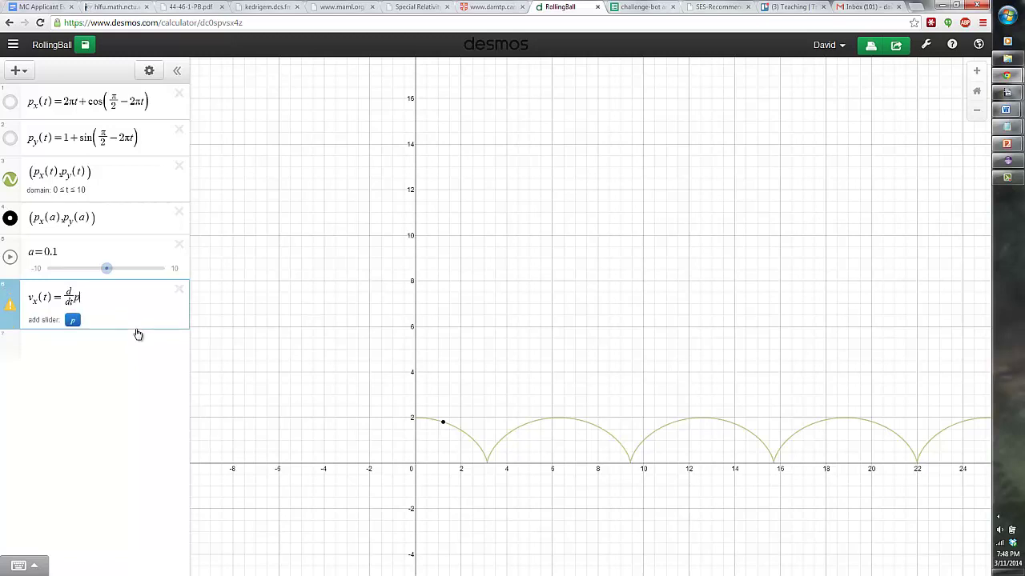
{"action": "type", "text": "_x"}
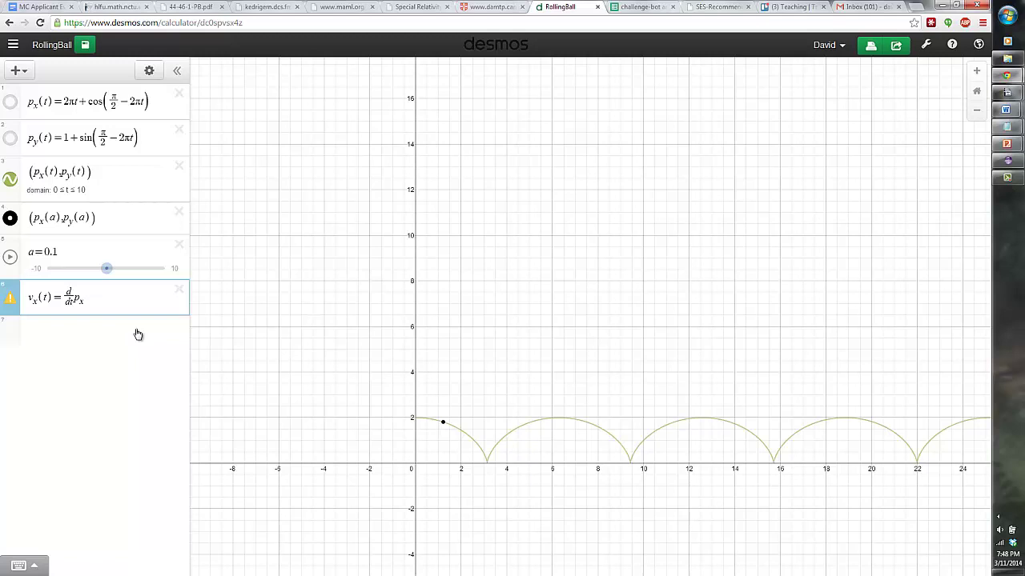
{"action": "type", "text": "(t"}
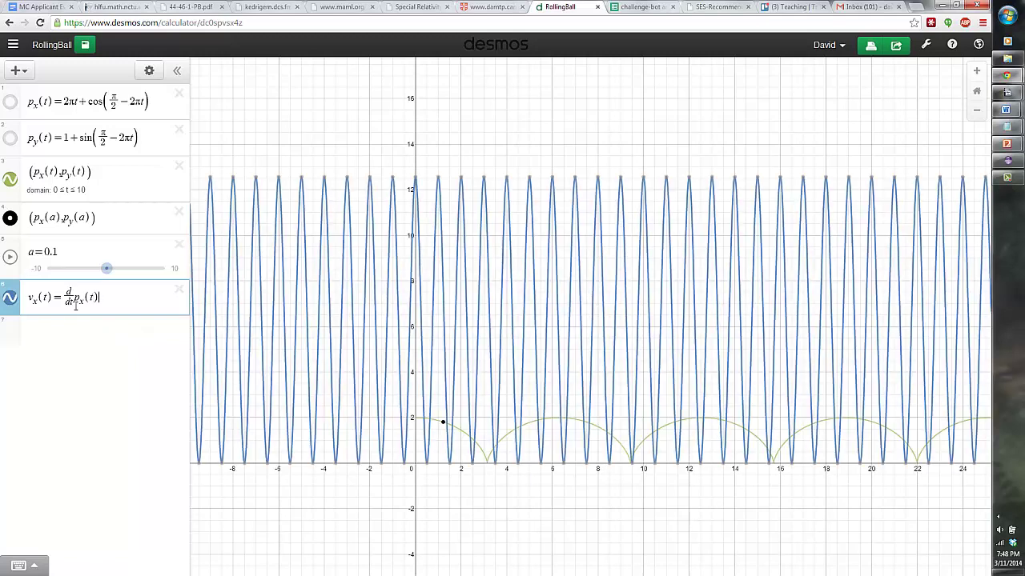
{"action": "left_click_drag", "start_coordinate": [67, 298], "coordinate": [70, 297]}
{"action": "left_click", "coordinate": [109, 302]}
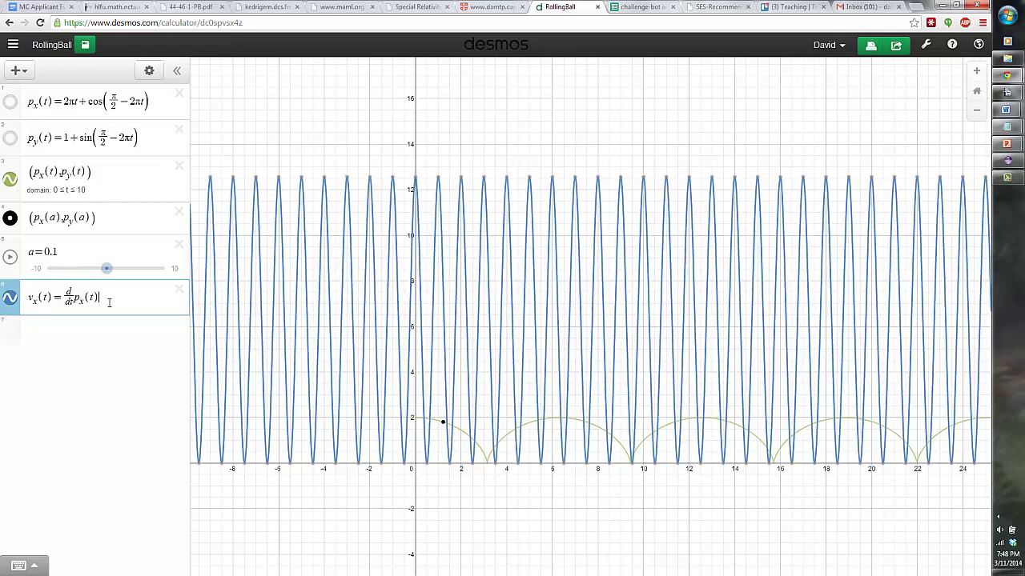
{"action": "left_click", "coordinate": [43, 326]}
{"action": "type", "text": "v_y(t)=d/dtp_y"}
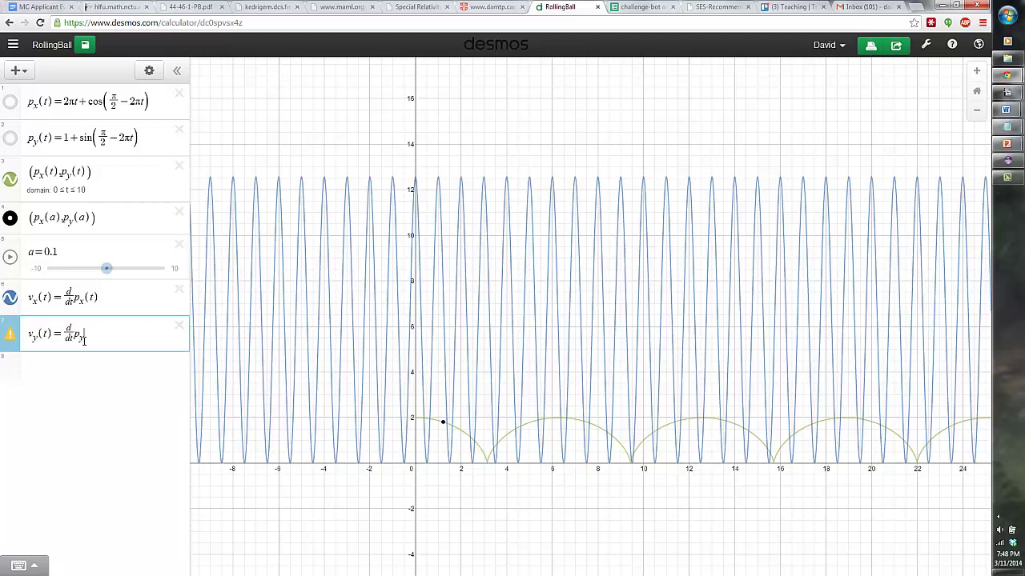
{"action": "type", "text": "(t)"}
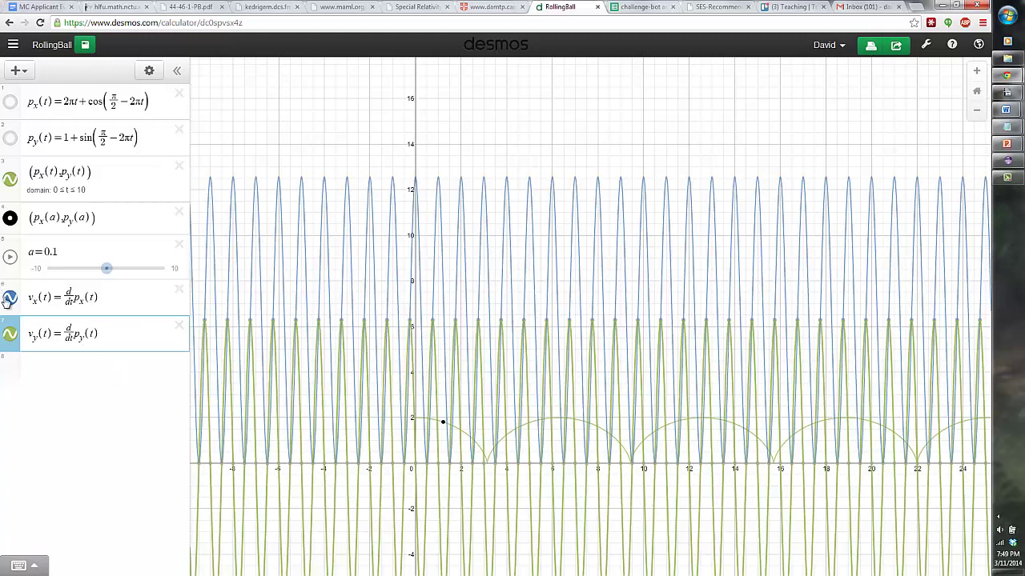
Hide the v_x and v_y velocity graphs and start an empty expression row
{"action": "left_click", "coordinate": [9, 299]}
{"action": "left_click", "coordinate": [11, 333]}
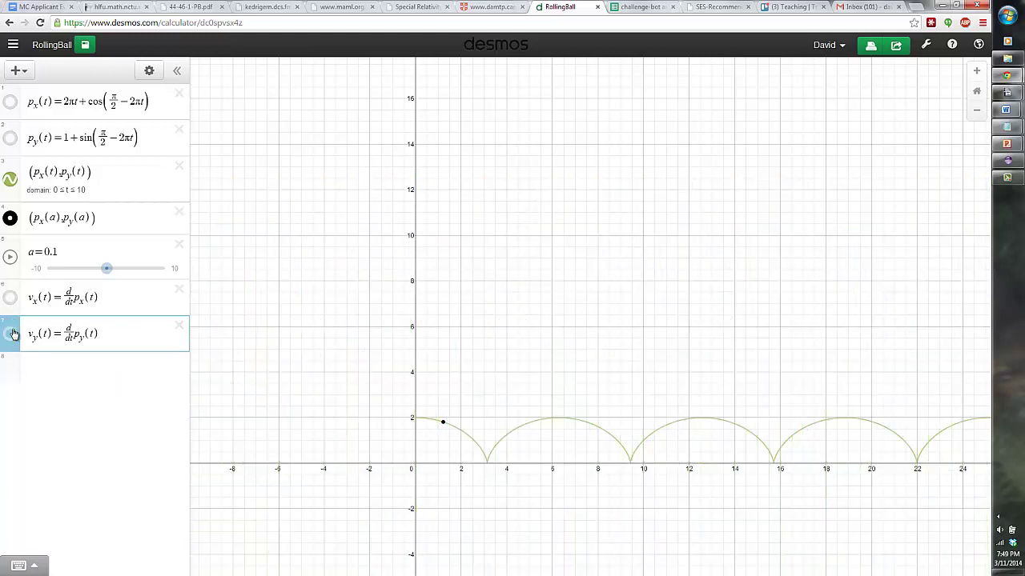
{"action": "left_click", "coordinate": [38, 369]}
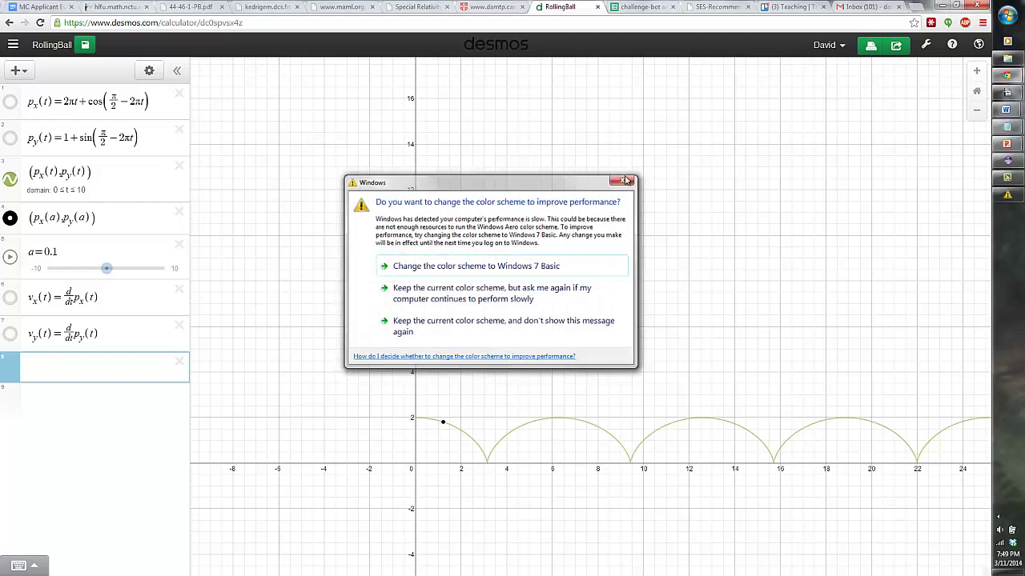
Enter v(t)=√(v_x(t)²+v_y(t)²) and slide a to 0.3 along the cycloid
{"action": "left_click", "coordinate": [626, 180]}
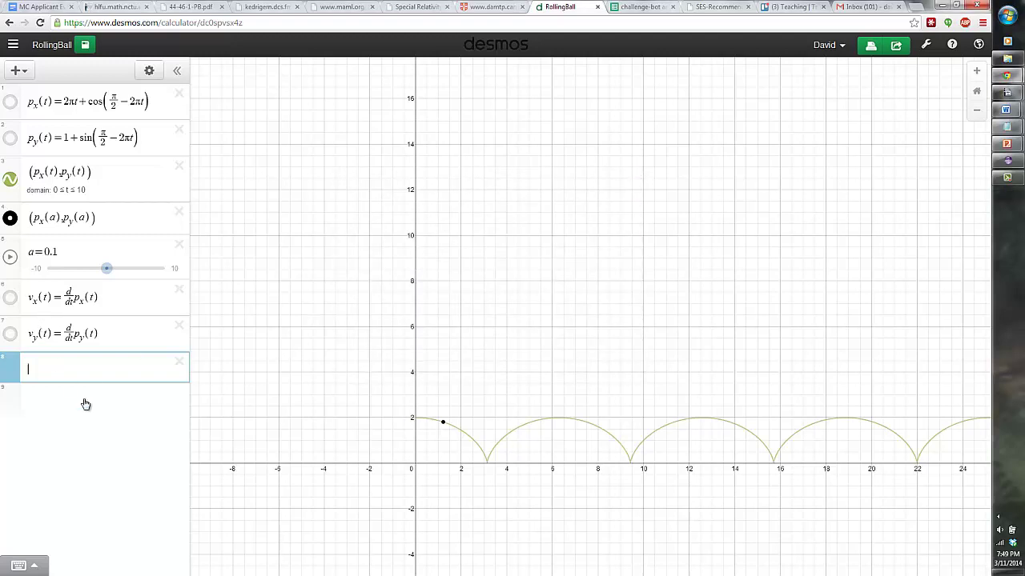
{"action": "type", "text": "v(t)"}
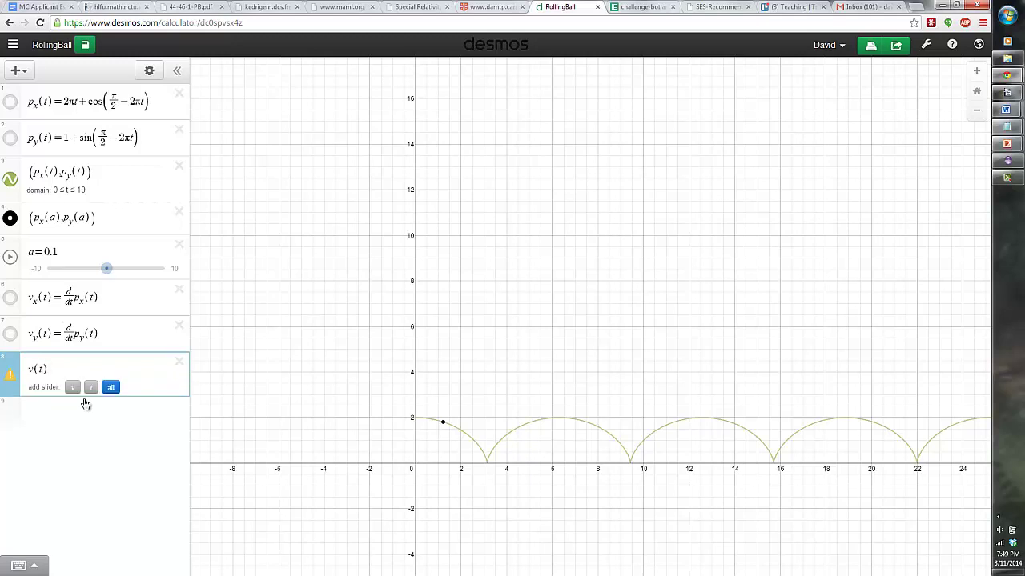
{"action": "type", "text": "=sqrt("}
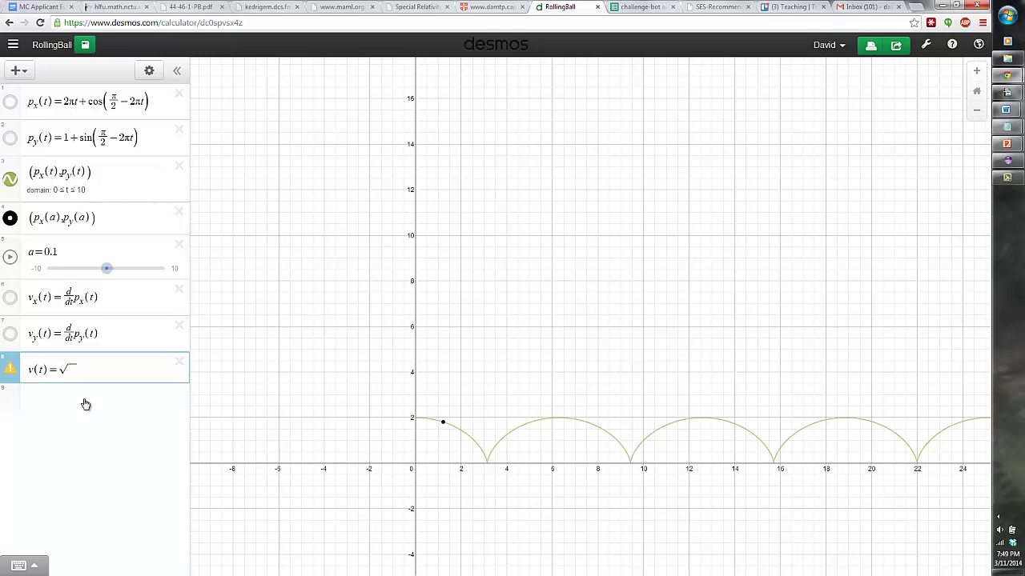
{"action": "type", "text": "v_"}
{"action": "type", "text": "x(t"}
{"action": "key", "text": "BackSpace"}
{"action": "key", "text": "BackSpace"}
{"action": "key", "text": "Right"}
{"action": "type", "text": "(t)^"}
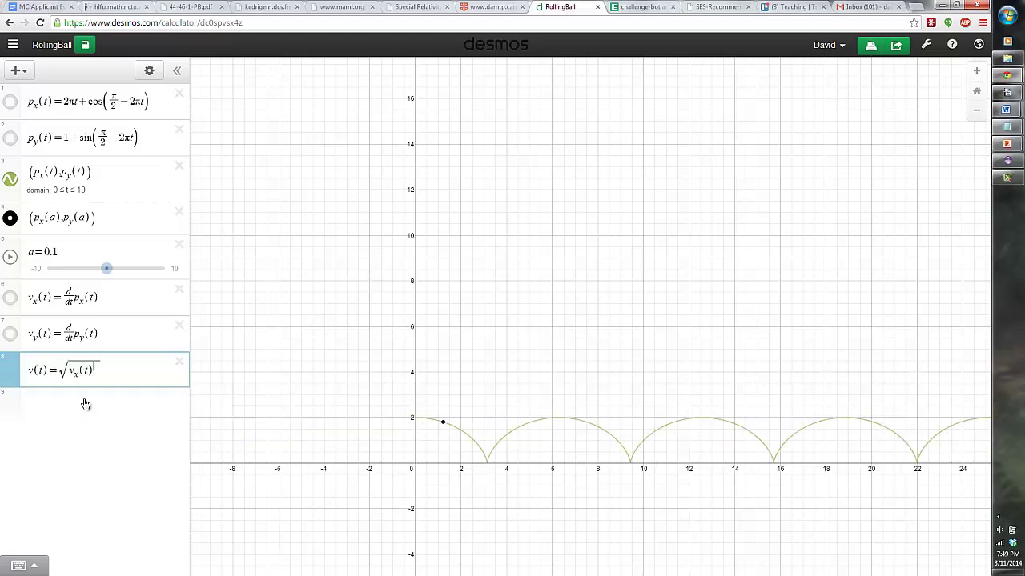
{"action": "type", "text": "2+v_y"}
{"action": "key", "text": "Right"}
{"action": "type", "text": "(t)"}
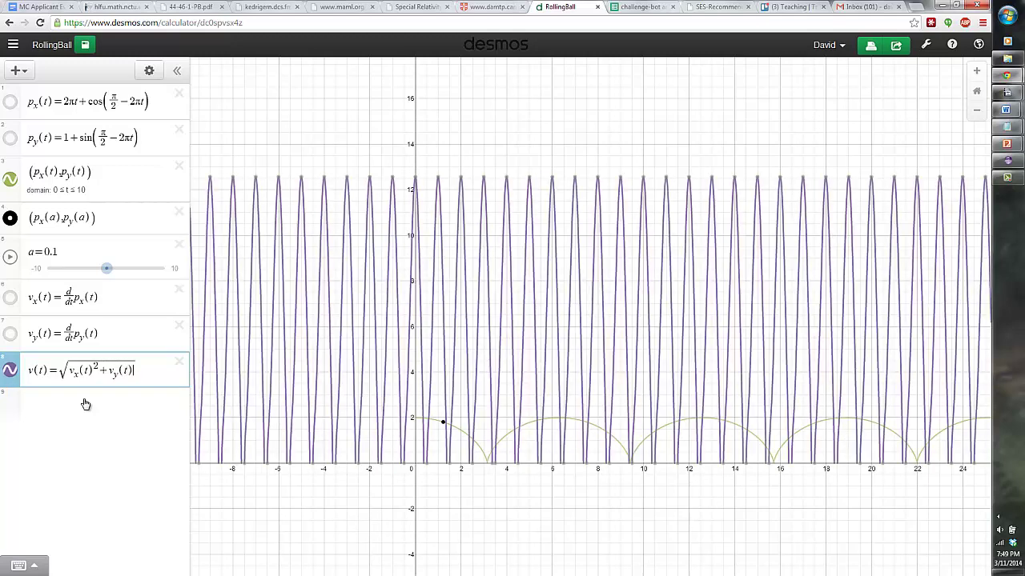
{"action": "type", "text": "^2"}
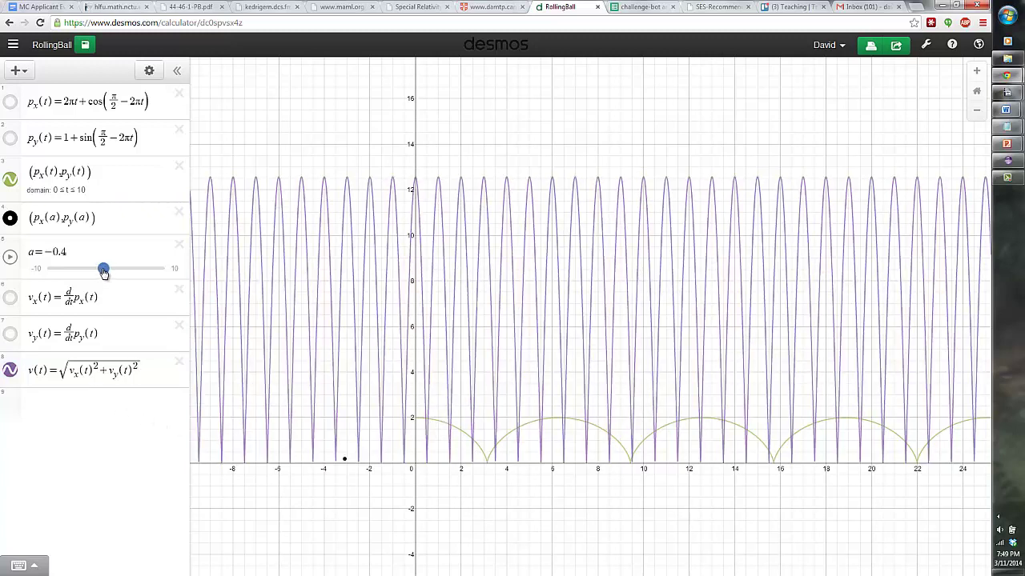
{"action": "mouse_move", "coordinate": [103, 272]}
{"action": "left_mouse_down"}
{"action": "mouse_move", "coordinate": [119, 270]}
{"action": "mouse_move", "coordinate": [109, 270]}
{"action": "left_mouse_up"}
Add the point (a, v(a)) and move it directly below (p_x(a), p_y(a))
{"action": "left_click", "coordinate": [92, 412]}
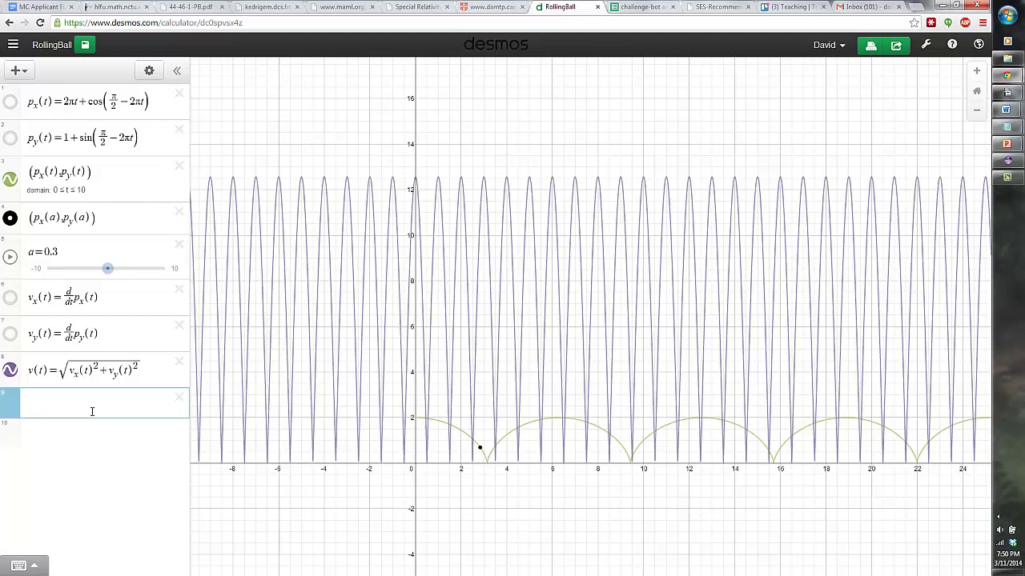
{"action": "type", "text": "("}
{"action": "type", "text": "a, v(a"}
{"action": "left_click", "coordinate": [93, 426]}
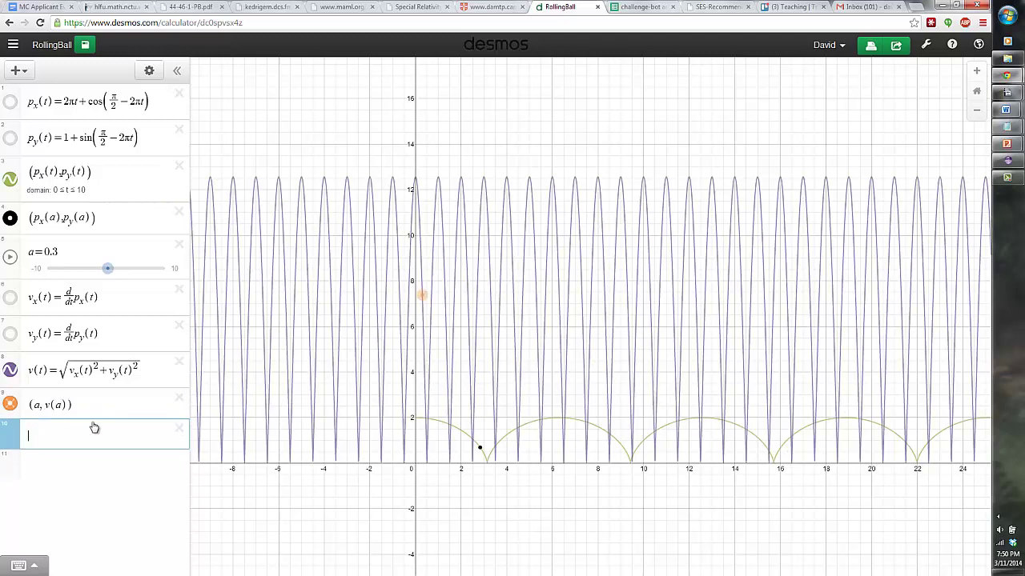
{"action": "left_click", "coordinate": [26, 405]}
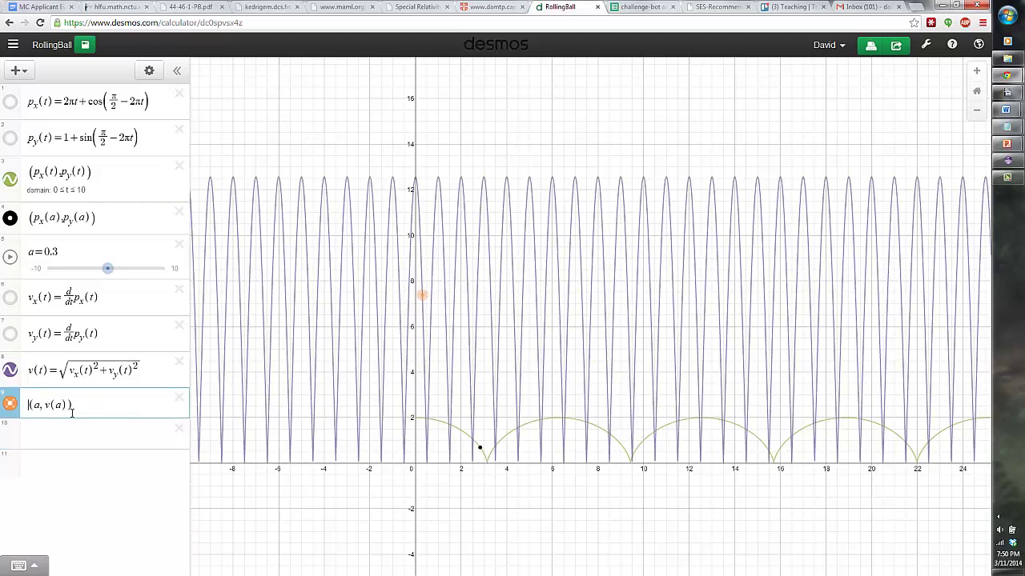
{"action": "left_click_drag", "start_coordinate": [11, 404], "coordinate": [69, 285]}
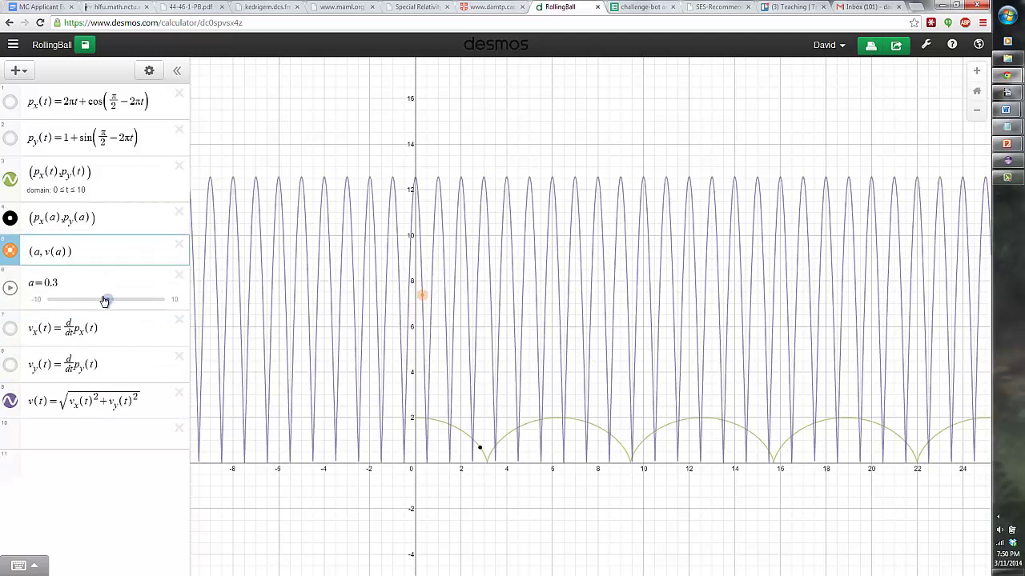
Drag the a slider to about 2.1 so both points move along their curves
{"action": "left_click_drag", "start_coordinate": [102, 300], "coordinate": [108, 305]}
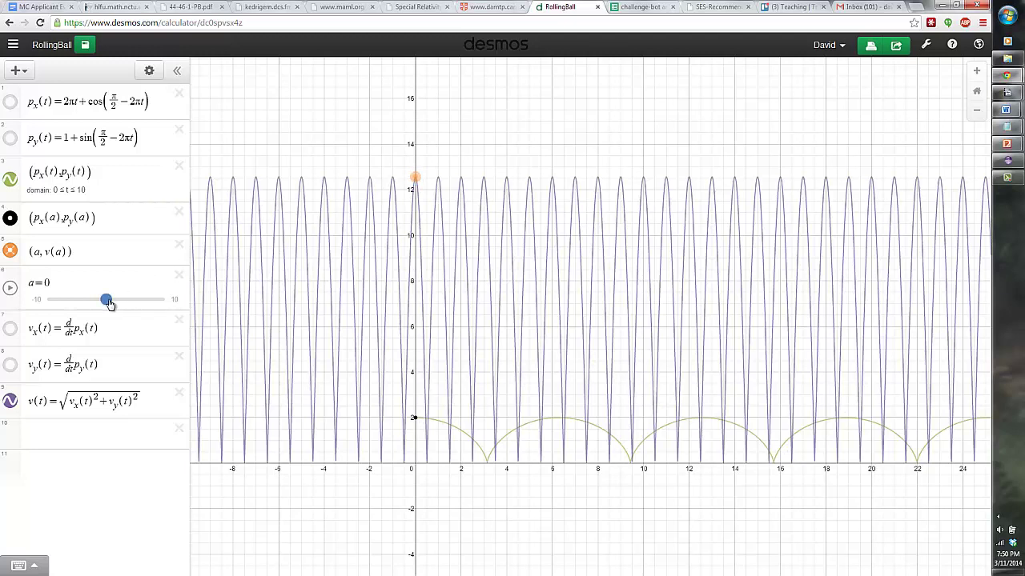
{"action": "left_click_drag", "start_coordinate": [110, 303], "coordinate": [110, 305]}
{"action": "mouse_move", "coordinate": [110, 305]}
{"action": "left_mouse_down"}
{"action": "mouse_move", "coordinate": [147, 308]}
{"action": "mouse_move", "coordinate": [120, 311]}
{"action": "left_mouse_up"}
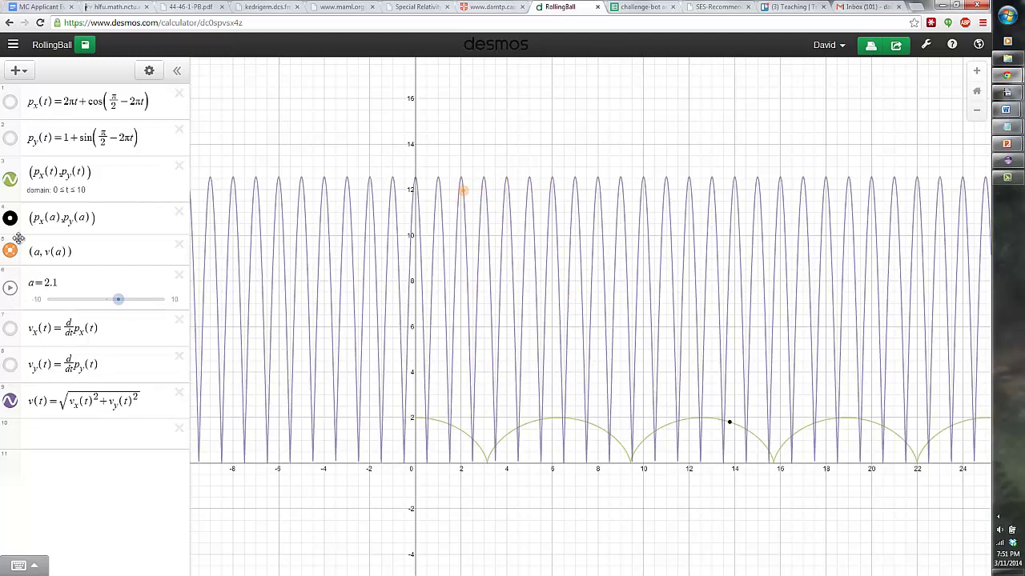
Add a top row defining a_x(t) as d/dt d/dt p_x(t)
{"action": "left_click", "coordinate": [23, 80]}
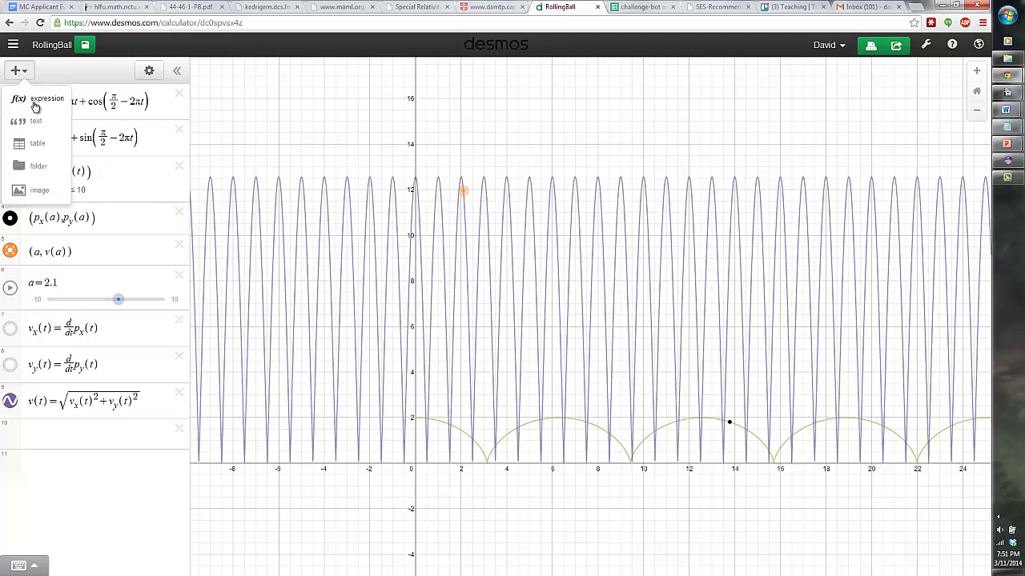
{"action": "left_click", "coordinate": [35, 101]}
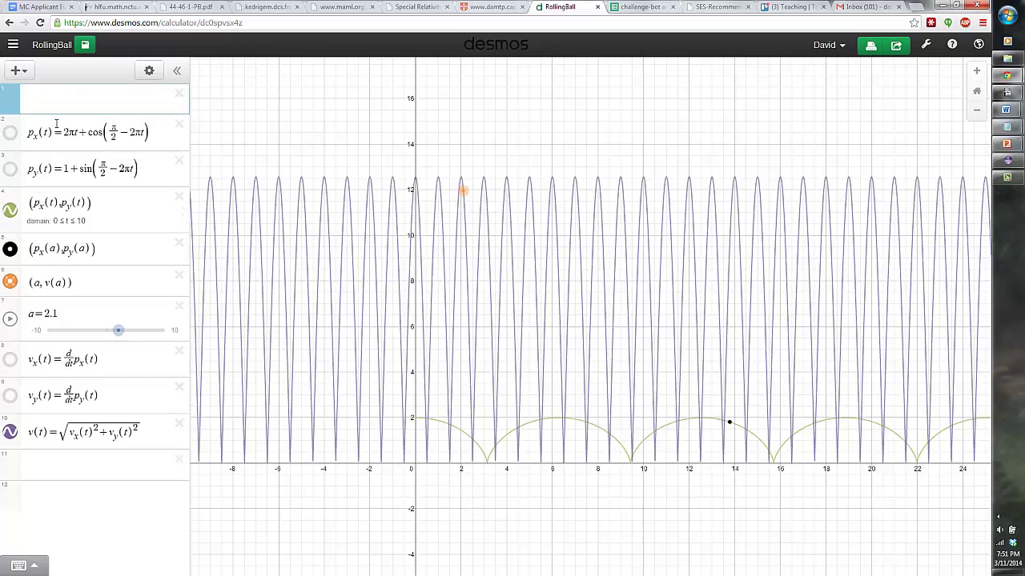
{"action": "type", "text": "a"}
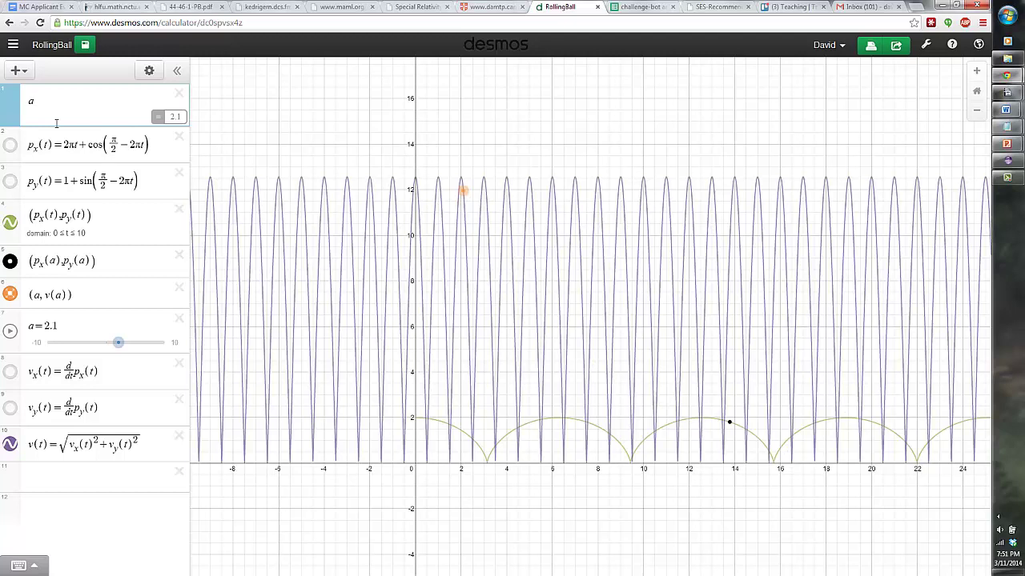
{"action": "type", "text": "_x(t)="}
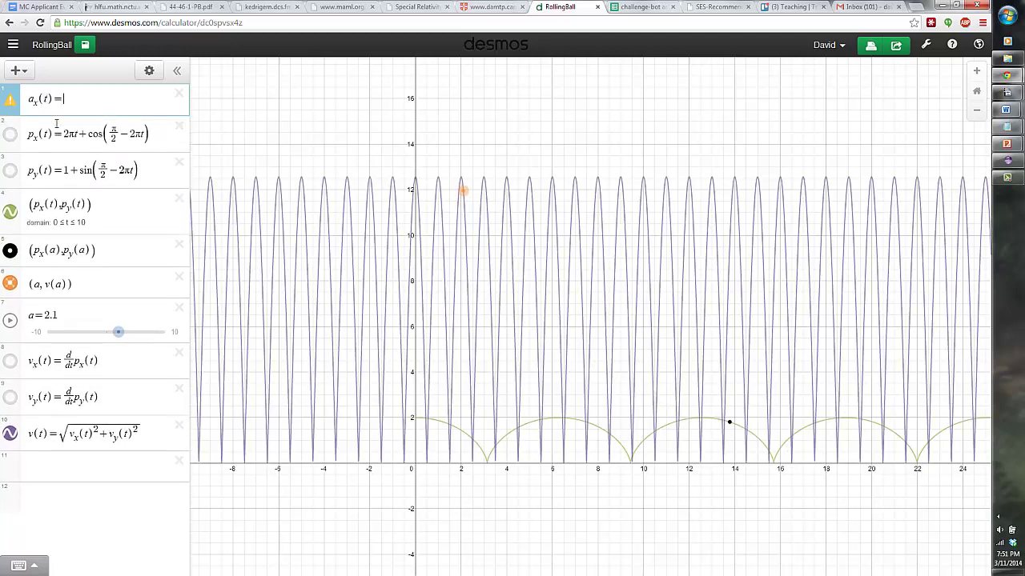
{"action": "type", "text": "d/dt v_x"}
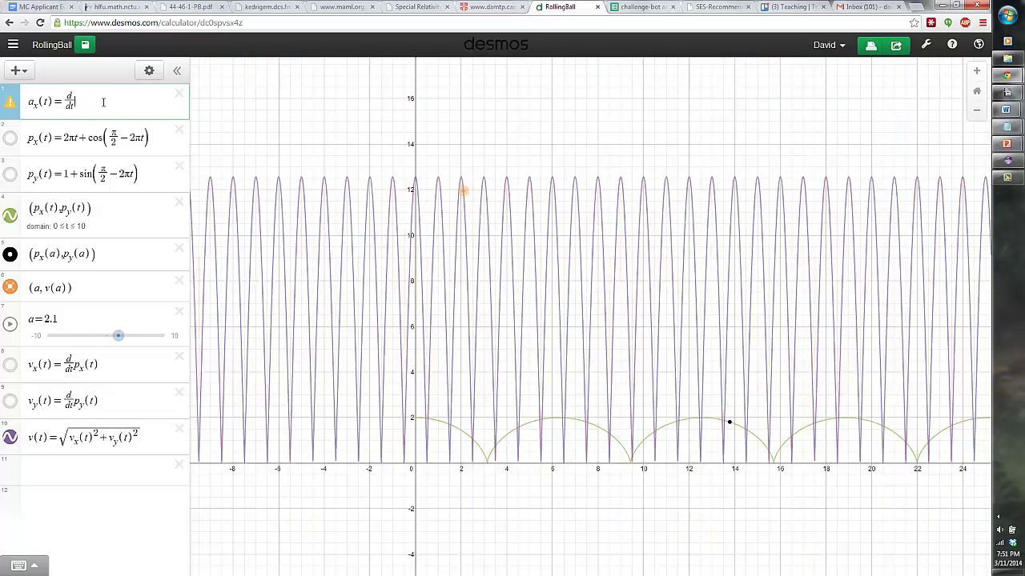
{"action": "type", "text": "d"}
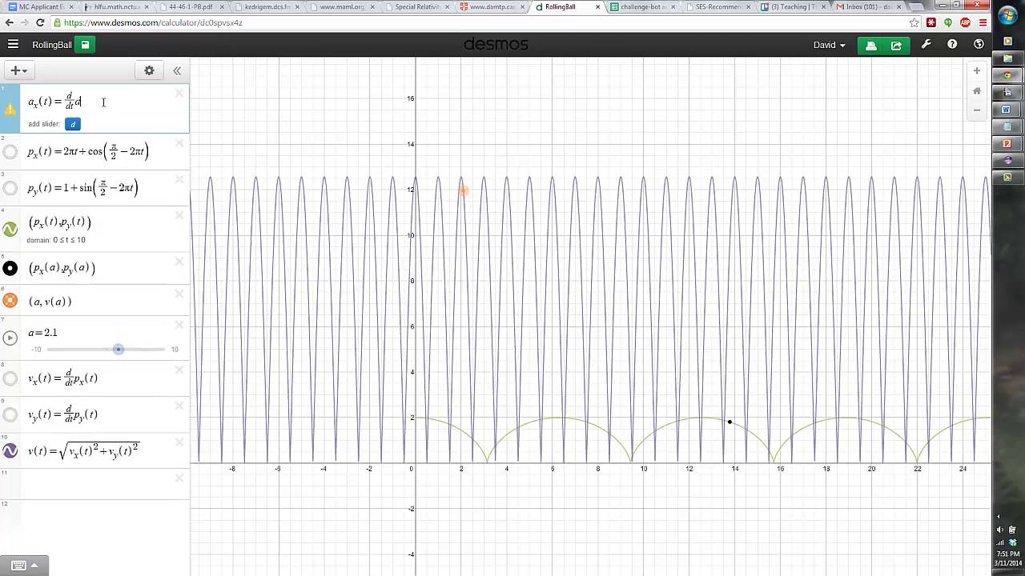
{"action": "type", "text": "/dt"}
{"action": "type", "text": " p_x"}
{"action": "type", "text": "(t)"}
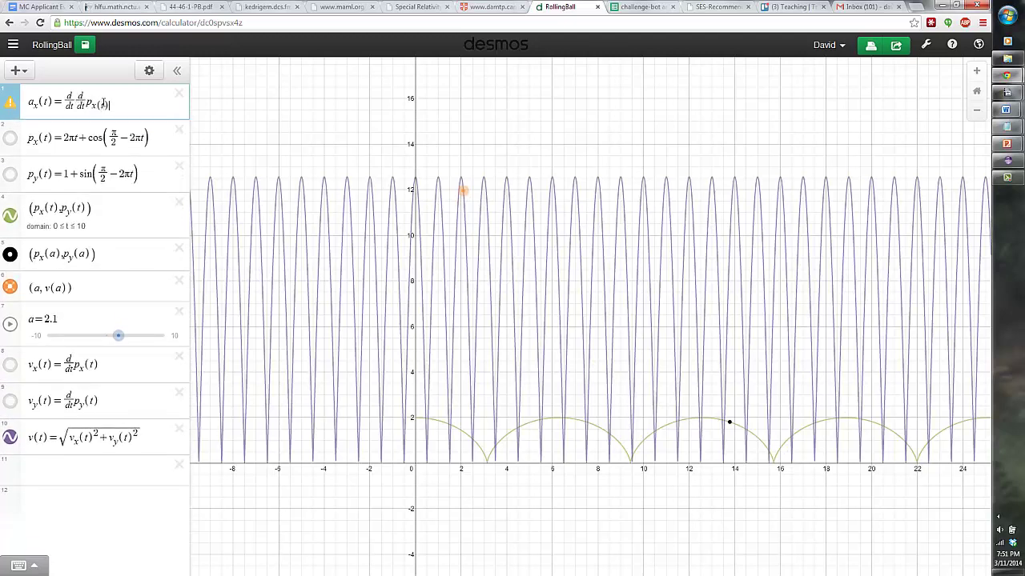
{"action": "key", "text": "BackSpace"}
{"action": "key", "text": "BackSpace"}
{"action": "key", "text": "BackSpace"}
{"action": "type", "text": "_x"}
{"action": "type", "text": "(t)"}
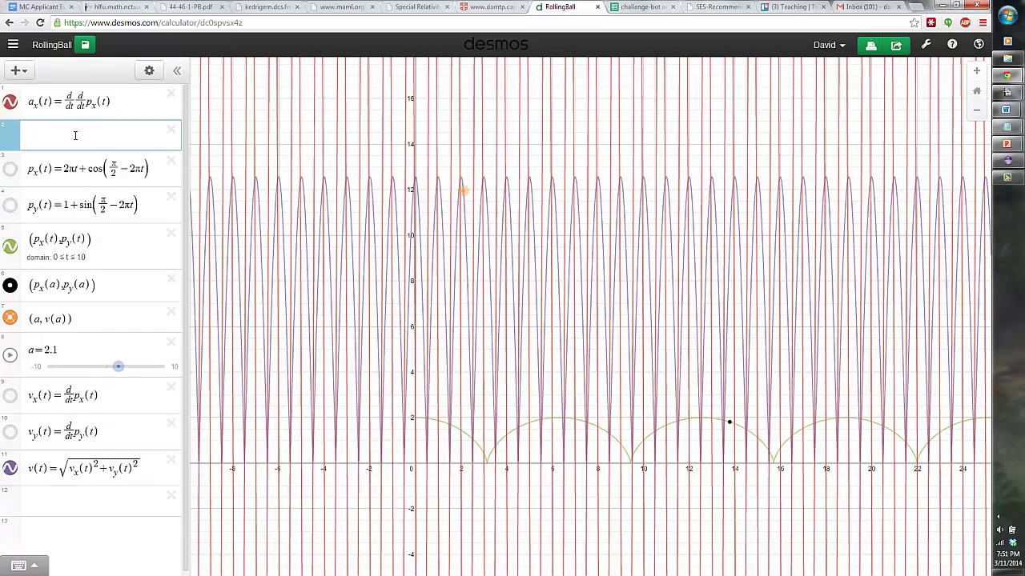
Define a_y(t) as d/dt d/dt p_y(t)
{"action": "type", "text": "a_y(t)"}
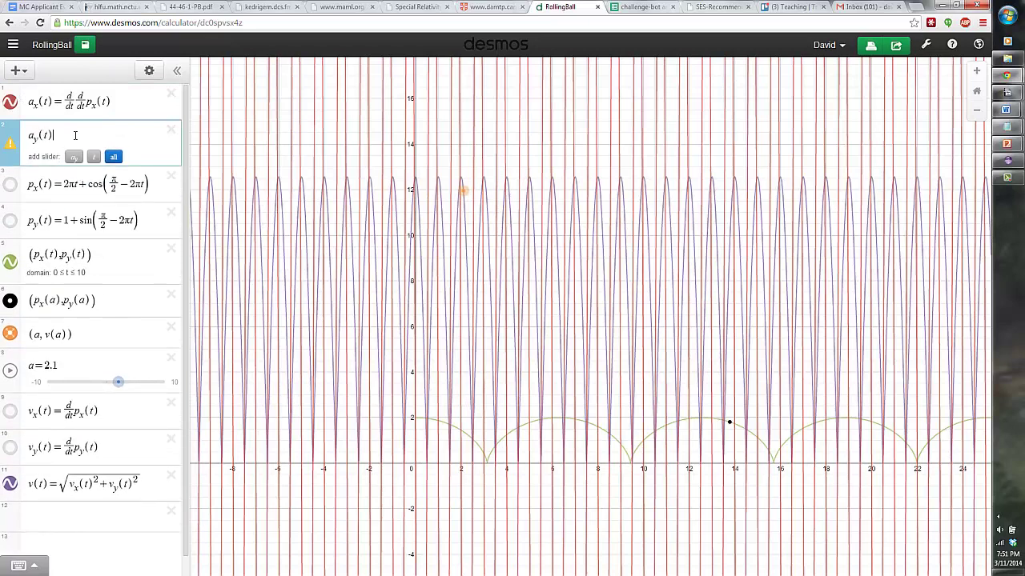
{"action": "type", "text": "=d/dt"}
{"action": "key", "text": "Right"}
{"action": "type", "text": "d/dt p"}
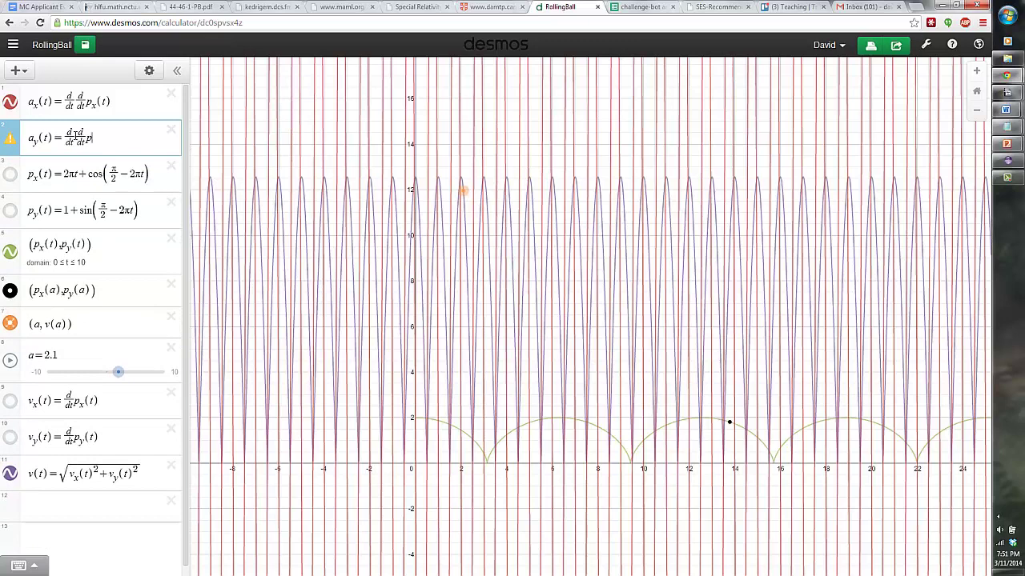
{"action": "type", "text": "_y"}
{"action": "type", "text": "(t)"}
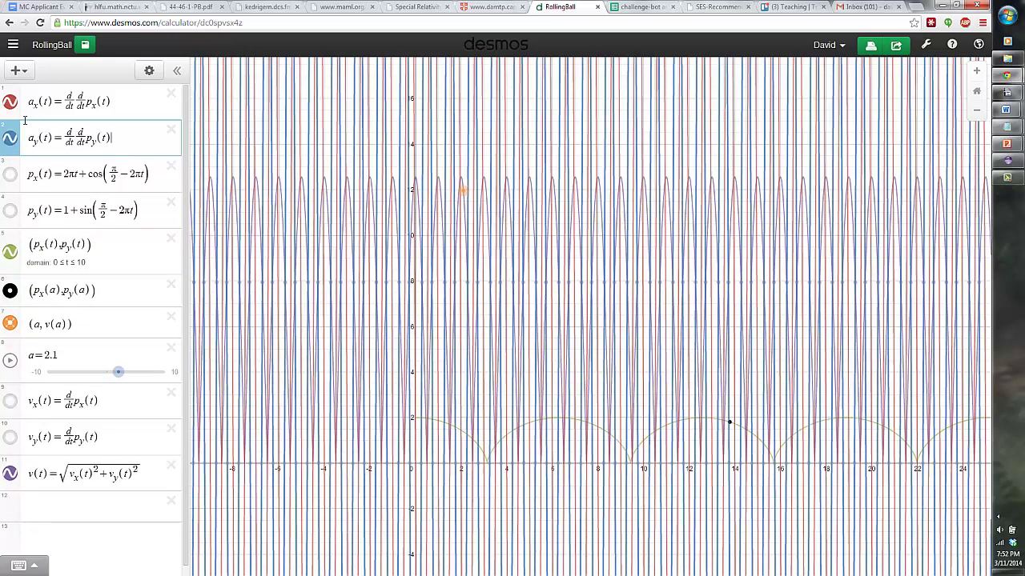
Hide the a_x, a_y and speed v(t) curves
{"action": "left_click", "coordinate": [10, 138]}
{"action": "left_click", "coordinate": [9, 101]}
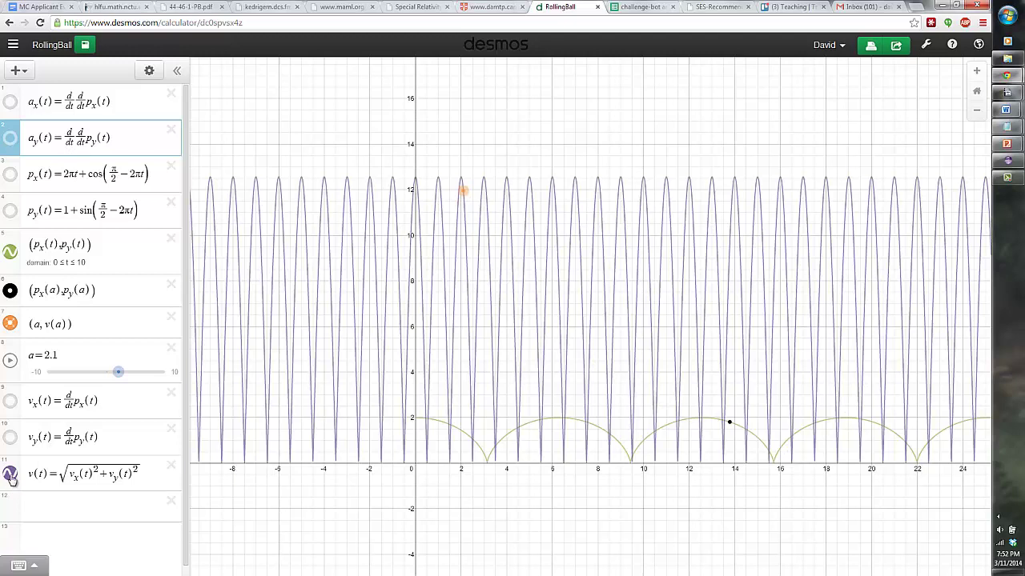
{"action": "left_click", "coordinate": [11, 474]}
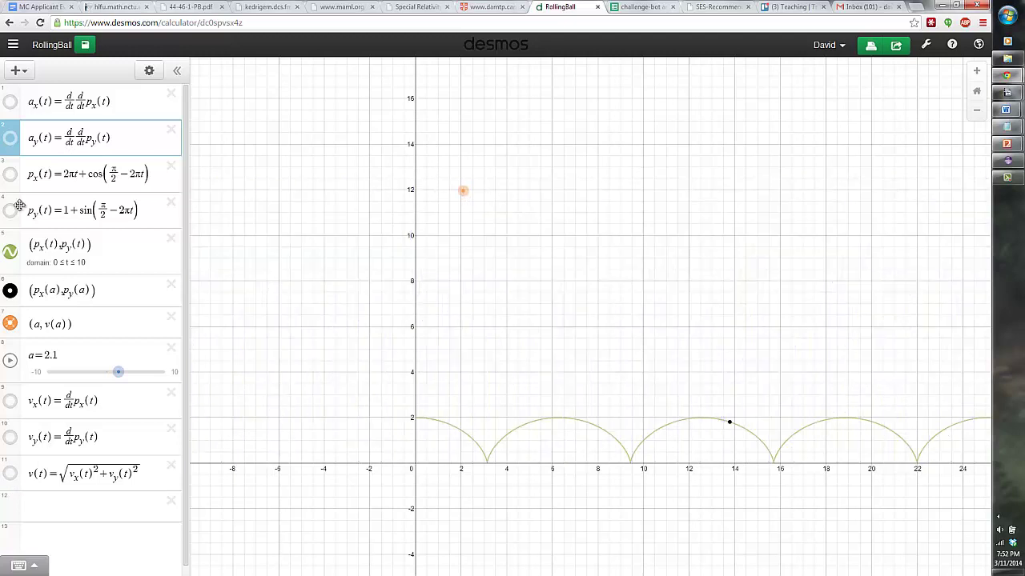
Add a new row a(t)=sqrt(a_x(t)^2+a_y(t)^2)
{"action": "left_click", "coordinate": [18, 70]}
{"action": "left_click", "coordinate": [36, 99]}
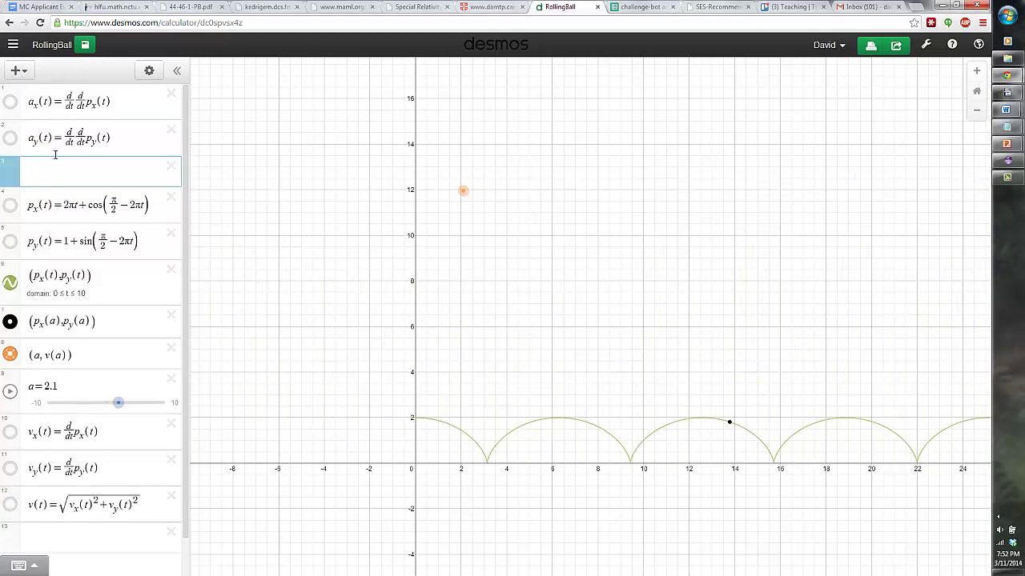
{"action": "type", "text": "a(t)=sqrt"}
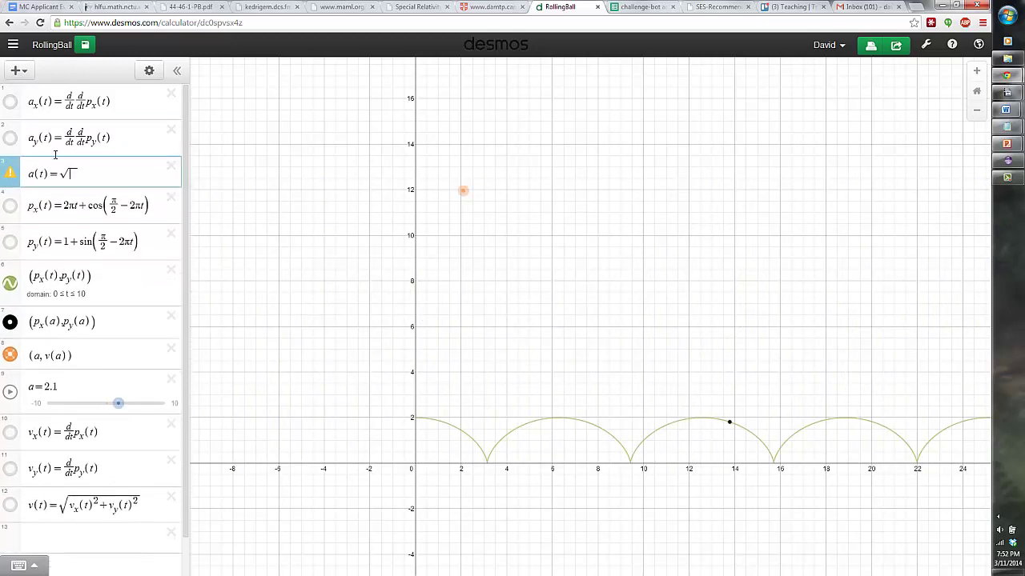
{"action": "type", "text": "a_x(t)"}
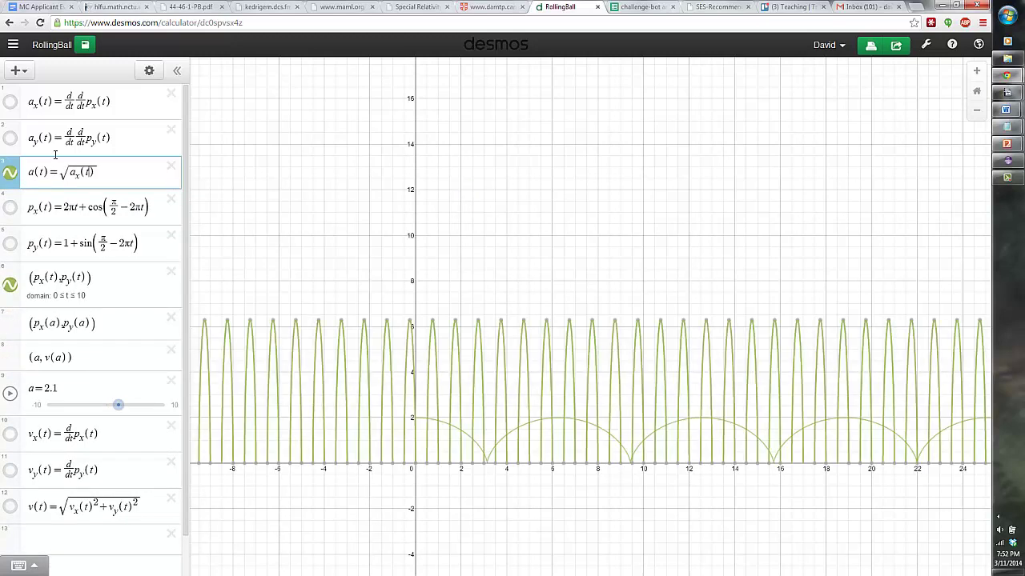
{"action": "type", "text": "^2"}
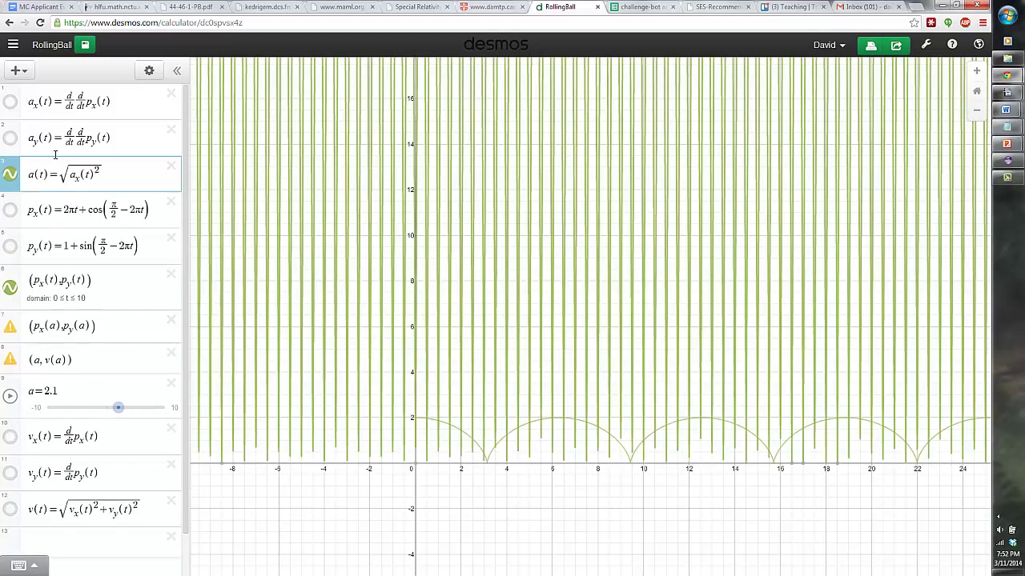
{"action": "type", "text": "+a"}
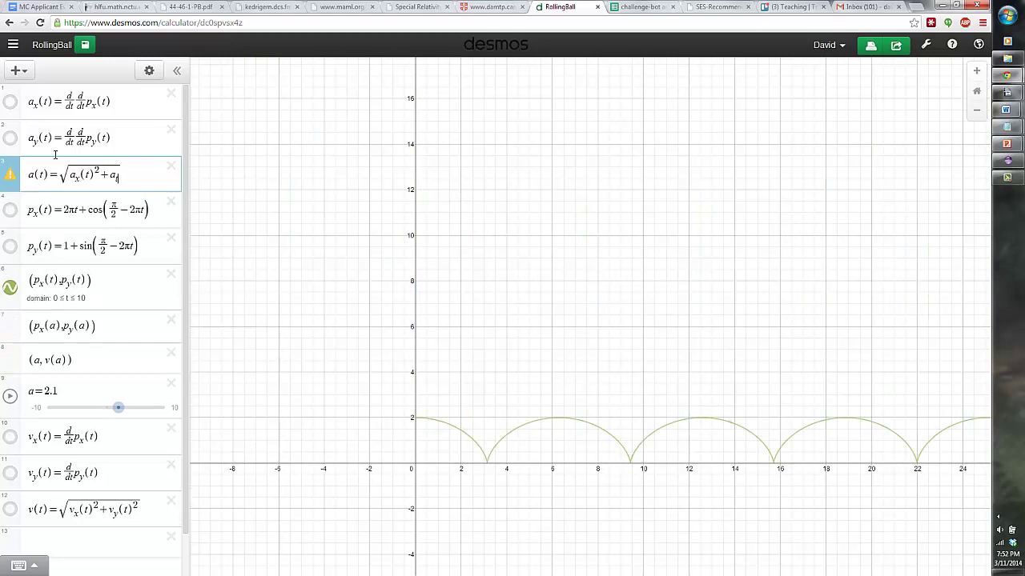
{"action": "type", "text": "_y"}
{"action": "type", "text": "(t)^2"}
Zoom out twice and pan until a(t) shows as a flat line near y = 39.5
{"action": "left_click_drag", "start_coordinate": [648, 261], "coordinate": [547, 252]}
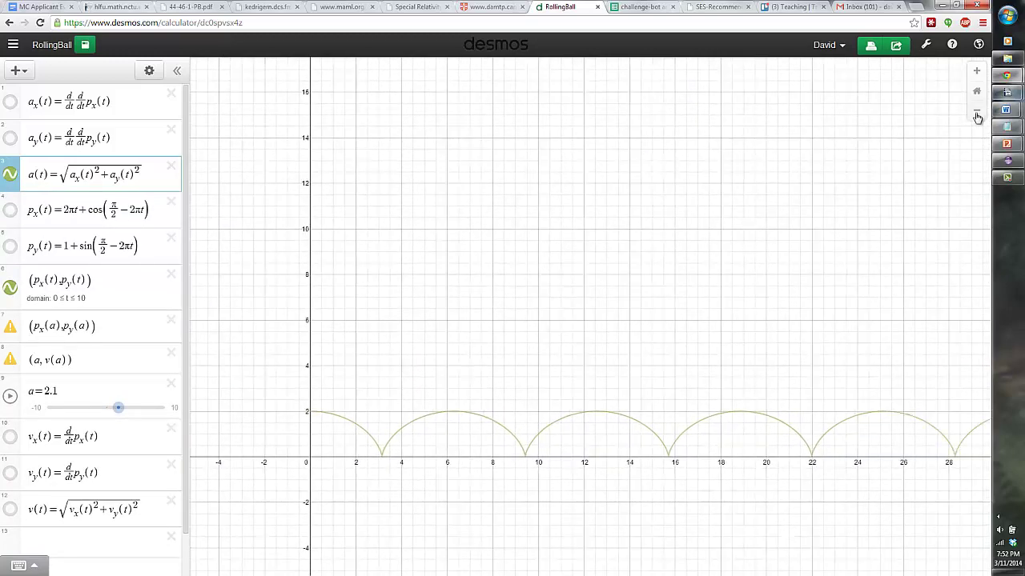
{"action": "left_click", "coordinate": [977, 117]}
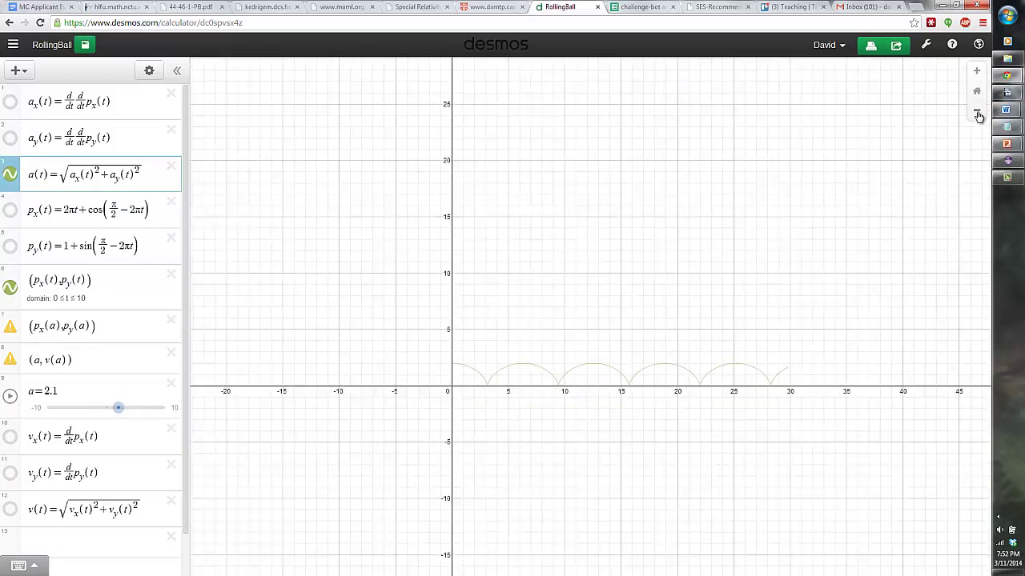
{"action": "left_click", "coordinate": [977, 116]}
{"action": "left_click_drag", "start_coordinate": [929, 142], "coordinate": [869, 173]}
{"action": "mouse_move", "coordinate": [865, 217]}
{"action": "left_mouse_down"}
{"action": "mouse_move", "coordinate": [796, 236]}
{"action": "mouse_move", "coordinate": [754, 231]}
{"action": "left_mouse_up"}
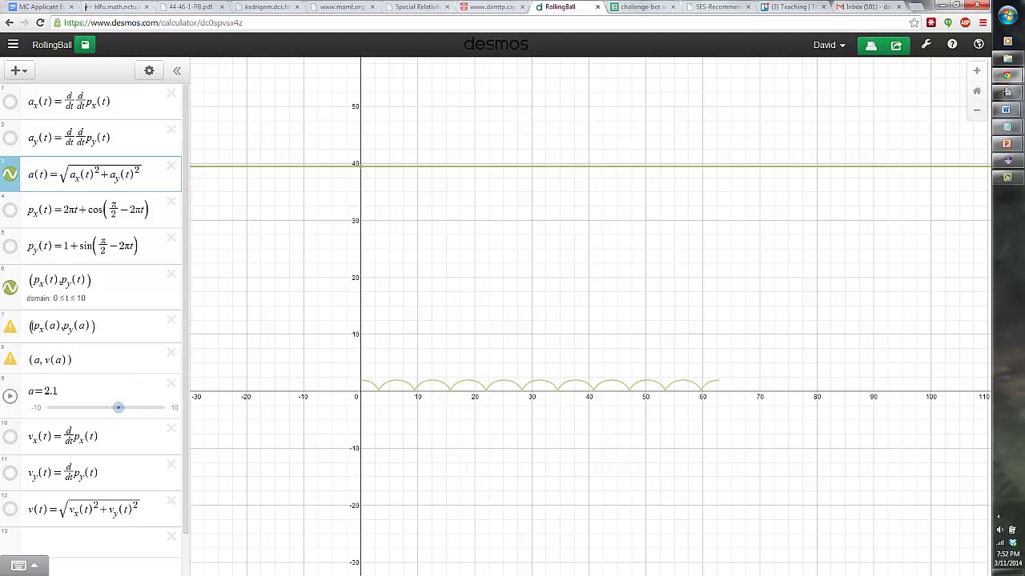
{"action": "left_click_drag", "start_coordinate": [40, 327], "coordinate": [60, 327]}
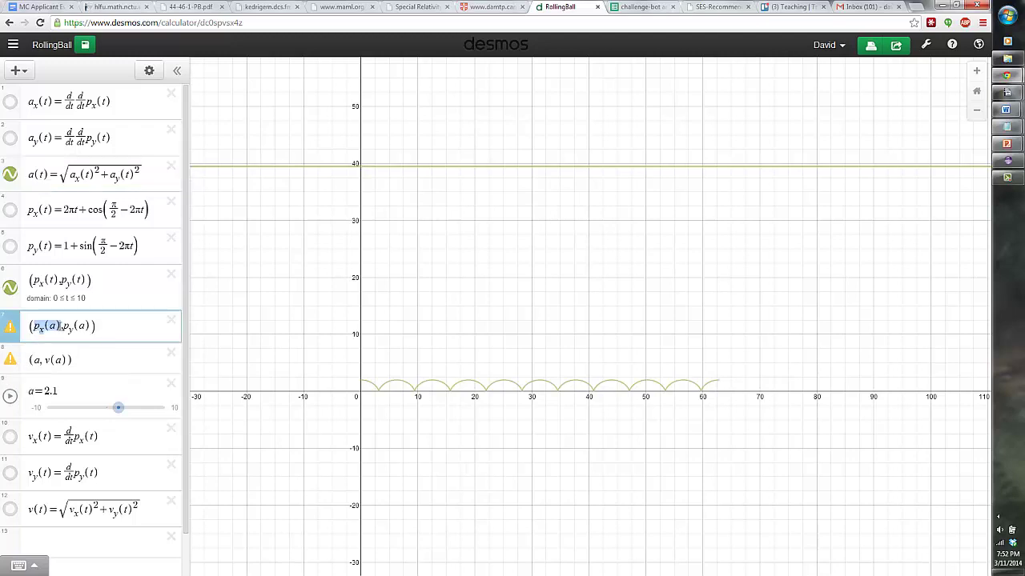
{"action": "left_click", "coordinate": [39, 328]}
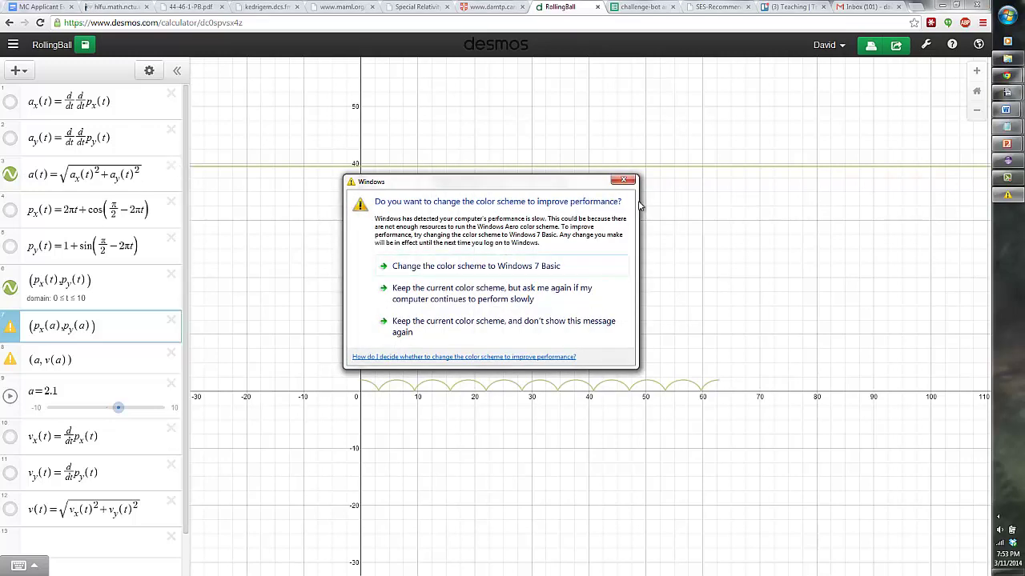
Close the Windows colour prompt and add a row (a_x(a), a_y(a)) below row 7
{"action": "left_click", "coordinate": [623, 180]}
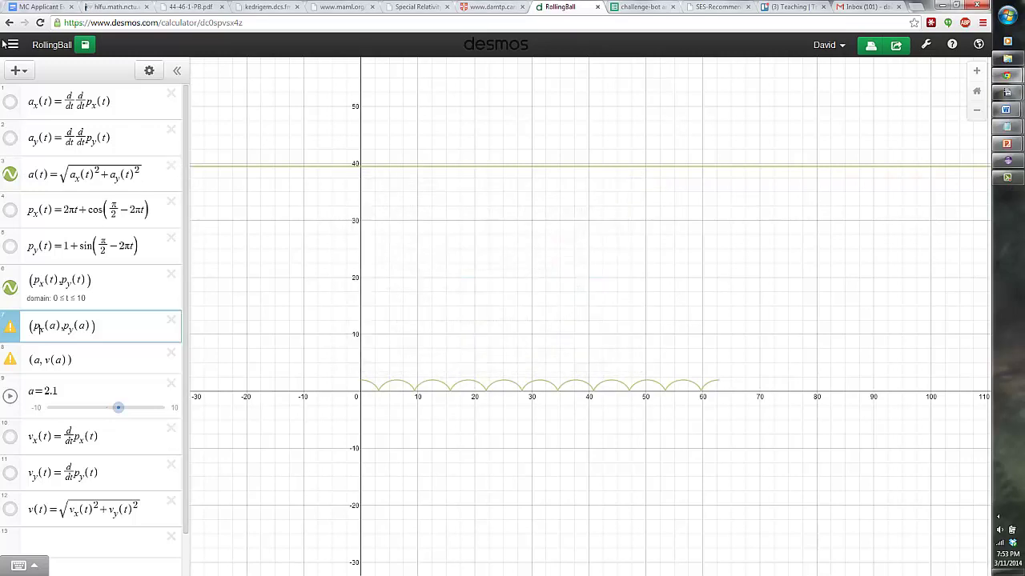
{"action": "left_click", "coordinate": [16, 71]}
{"action": "left_click", "coordinate": [39, 98]}
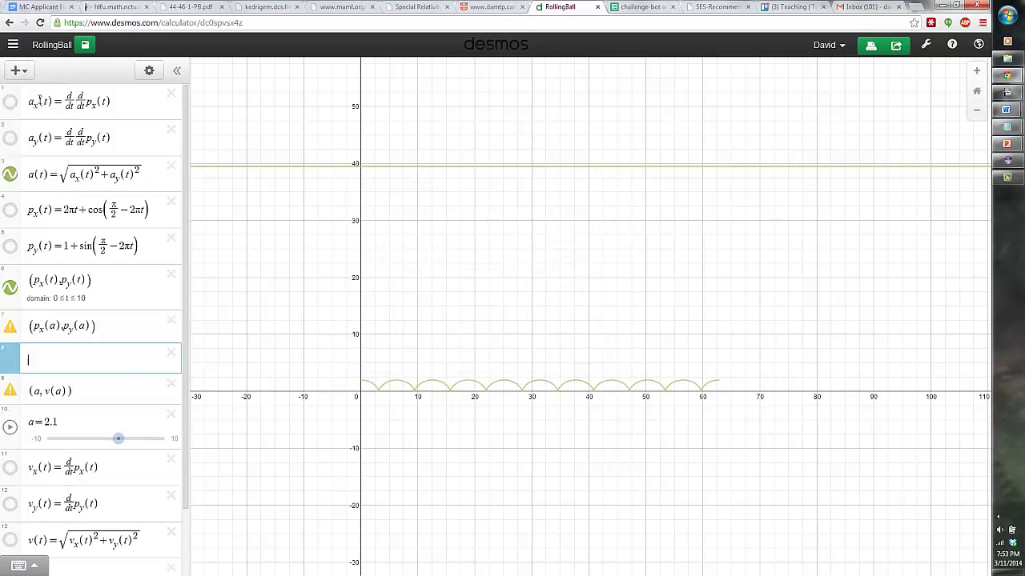
{"action": "type", "text": "("}
{"action": "type", "text": "a_"}
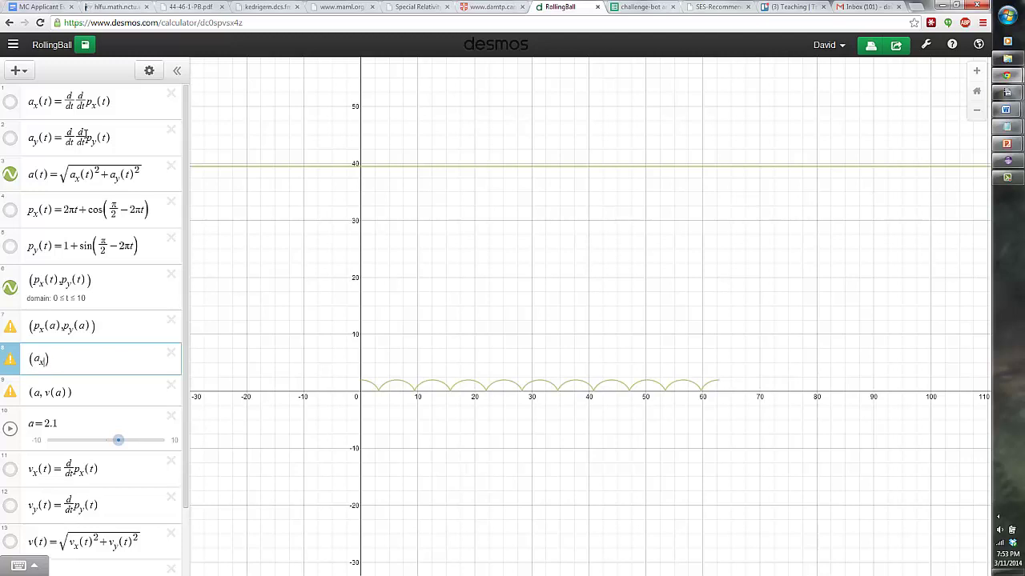
{"action": "type", "text": "x"}
{"action": "type", "text": "(a),"}
{"action": "type", "text": "a_y(a"}
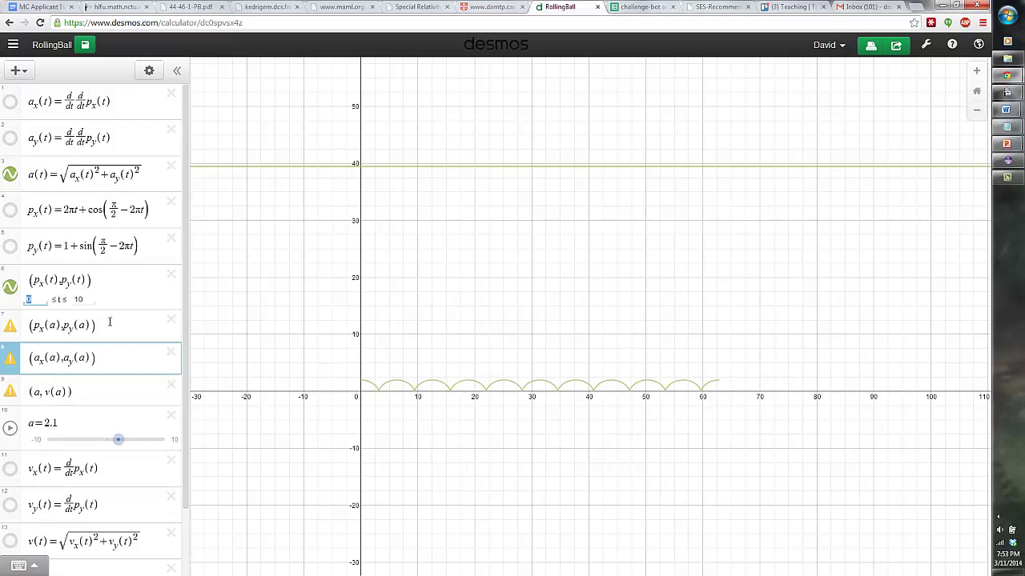
{"action": "left_click", "coordinate": [107, 334]}
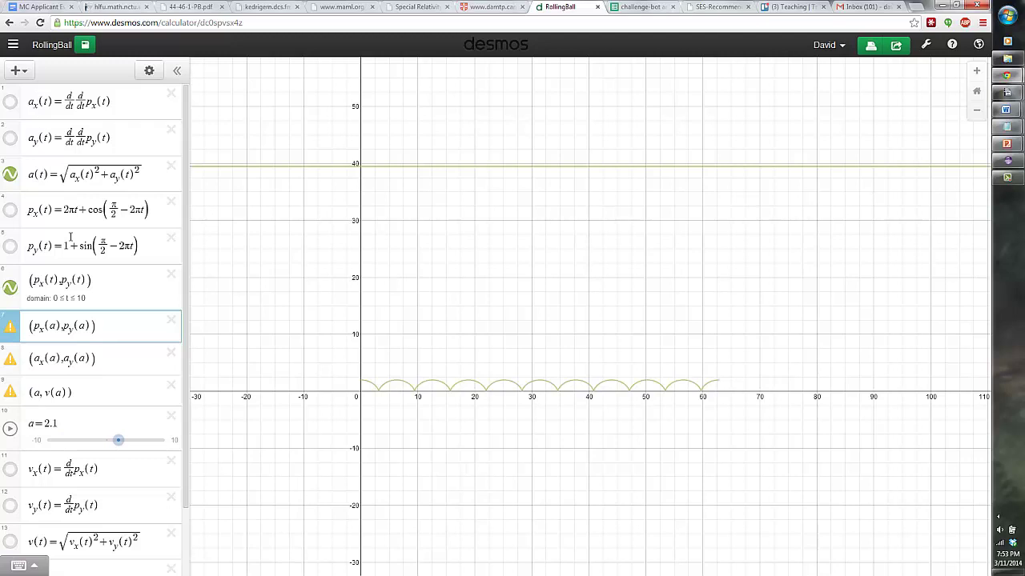
Rename the slider variable from a to b
{"action": "left_click", "coordinate": [40, 434]}
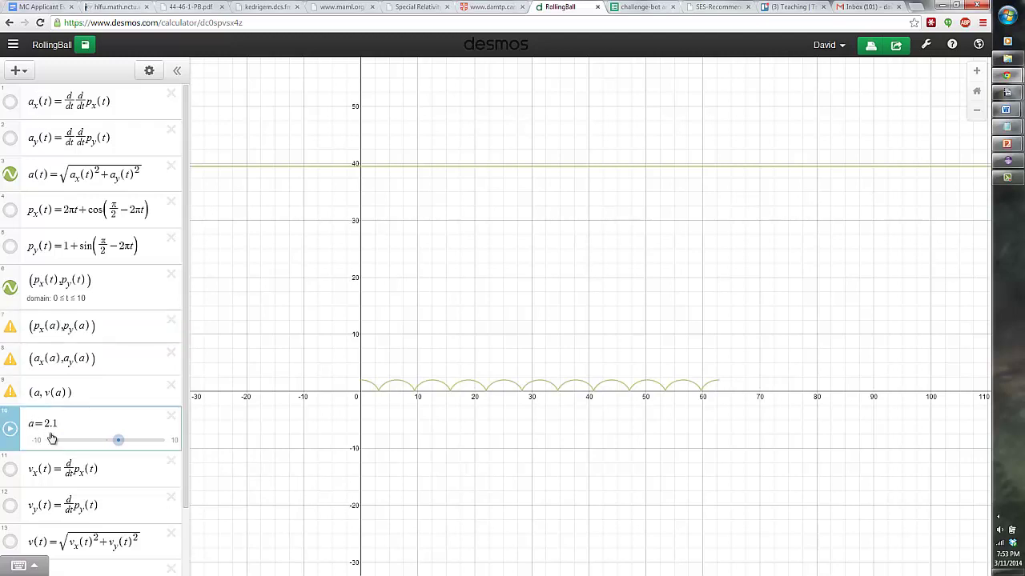
{"action": "key", "text": "BackSpace"}
{"action": "type", "text": "b"}
Change the cycloid point to (p_x(b), p_y(b))
{"action": "left_click", "coordinate": [59, 324]}
{"action": "key", "text": "BackSpace"}
{"action": "type", "text": "b"}
{"action": "key", "text": "Down"}
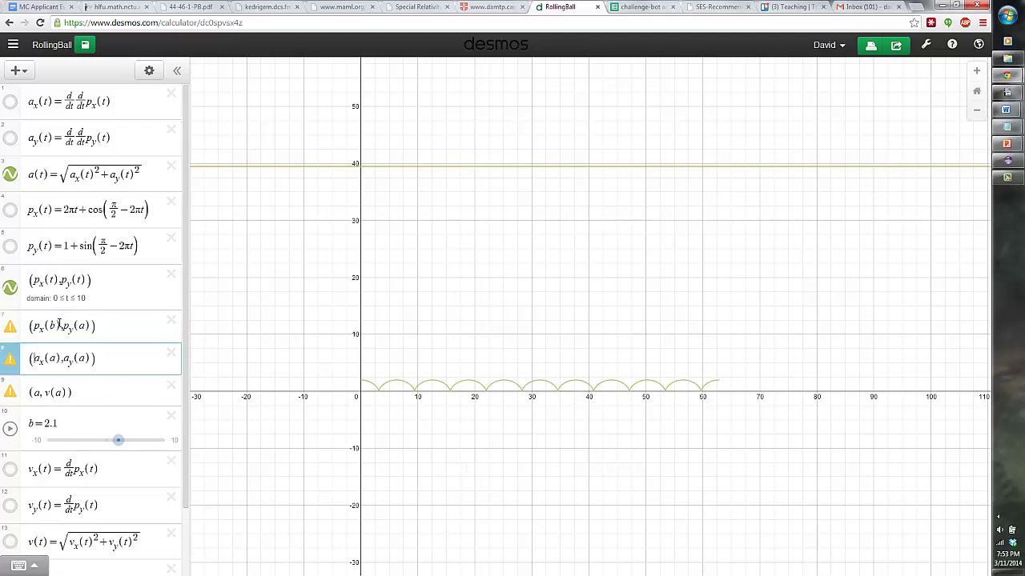
{"action": "double_click", "coordinate": [81, 326]}
{"action": "type", "text": "b"}
Nudge the b slider down and change the acceleration point to (a_x(b), a_y(b))
{"action": "left_click", "coordinate": [118, 441]}
{"action": "mouse_move", "coordinate": [119, 441]}
{"action": "left_mouse_down"}
{"action": "mouse_move", "coordinate": [105, 441]}
{"action": "mouse_move", "coordinate": [127, 441]}
{"action": "mouse_move", "coordinate": [112, 441]}
{"action": "left_mouse_up"}
{"action": "left_click", "coordinate": [75, 367]}
{"action": "key", "text": "BackSpace"}
{"action": "type", "text": "b"}
{"action": "key", "text": "BackSpace"}
{"action": "type", "text": "b"}
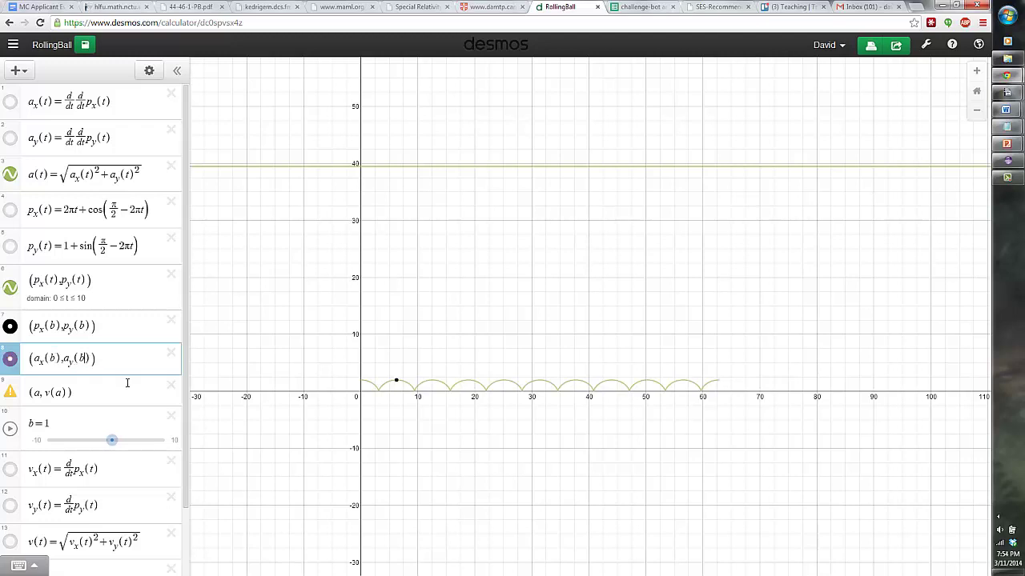
Drag the b slider back and forth, panning the graph, to watch both points move
{"action": "left_click_drag", "start_coordinate": [114, 443], "coordinate": [114, 443]}
{"action": "mouse_move", "coordinate": [395, 411]}
{"action": "left_mouse_down"}
{"action": "mouse_move", "coordinate": [435, 371]}
{"action": "mouse_move", "coordinate": [490, 343]}
{"action": "mouse_move", "coordinate": [557, 331]}
{"action": "left_mouse_up"}
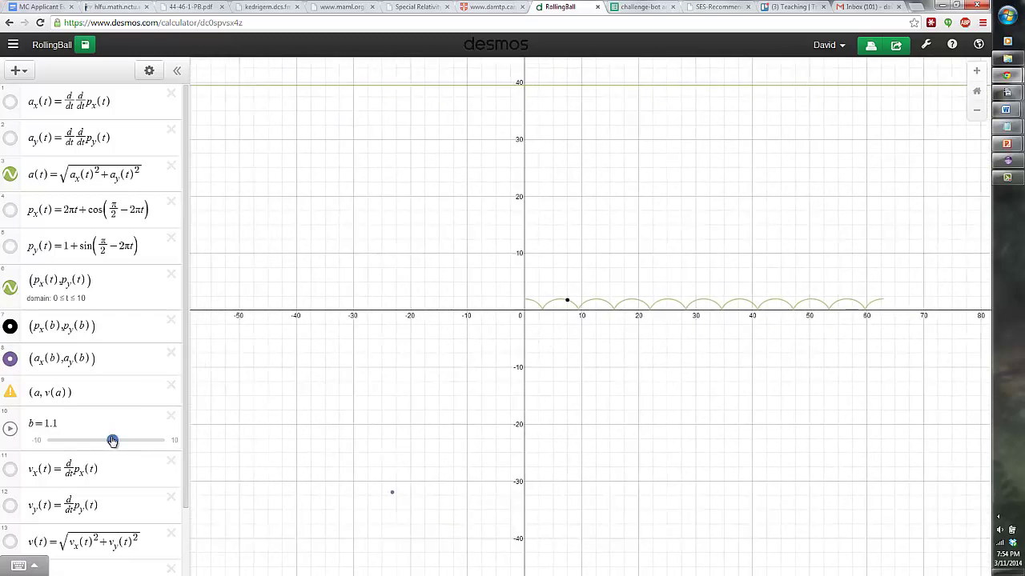
{"action": "left_click_drag", "start_coordinate": [113, 441], "coordinate": [130, 443]}
{"action": "mouse_move", "coordinate": [133, 448]}
{"action": "left_mouse_down"}
{"action": "mouse_move", "coordinate": [121, 449]}
{"action": "mouse_move", "coordinate": [144, 449]}
{"action": "mouse_move", "coordinate": [107, 446]}
{"action": "mouse_move", "coordinate": [164, 449]}
{"action": "mouse_move", "coordinate": [104, 449]}
{"action": "mouse_move", "coordinate": [133, 449]}
{"action": "left_mouse_up"}
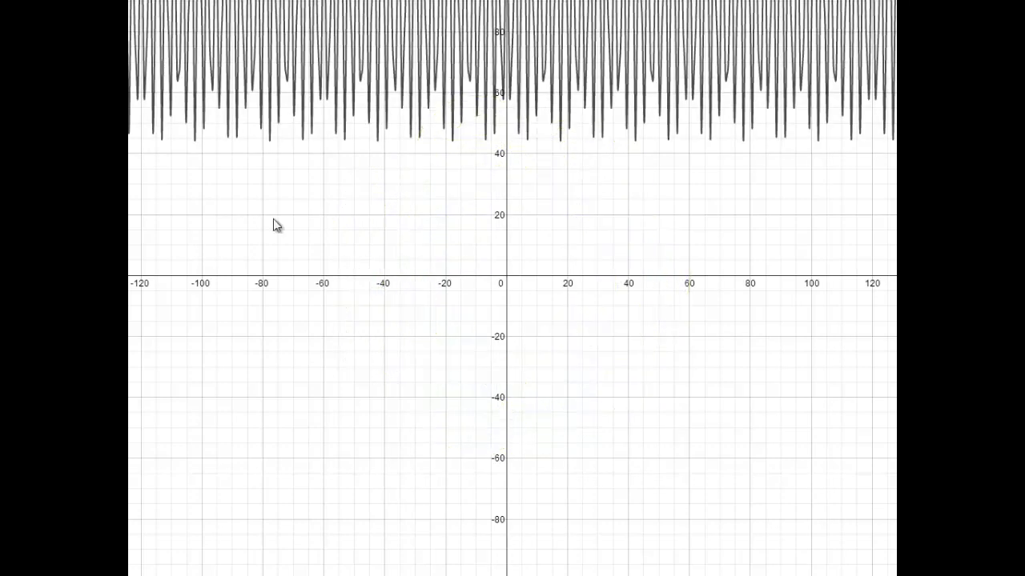
Drag the graph down to show the whole oscillating curve between about y = 45 and 120
{"action": "left_click_drag", "start_coordinate": [288, 208], "coordinate": [339, 396]}
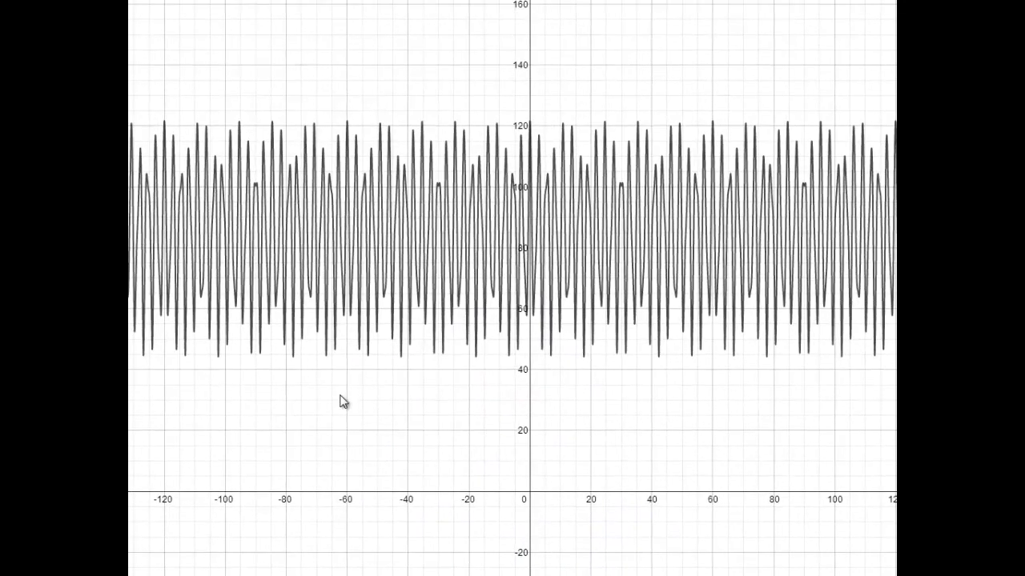